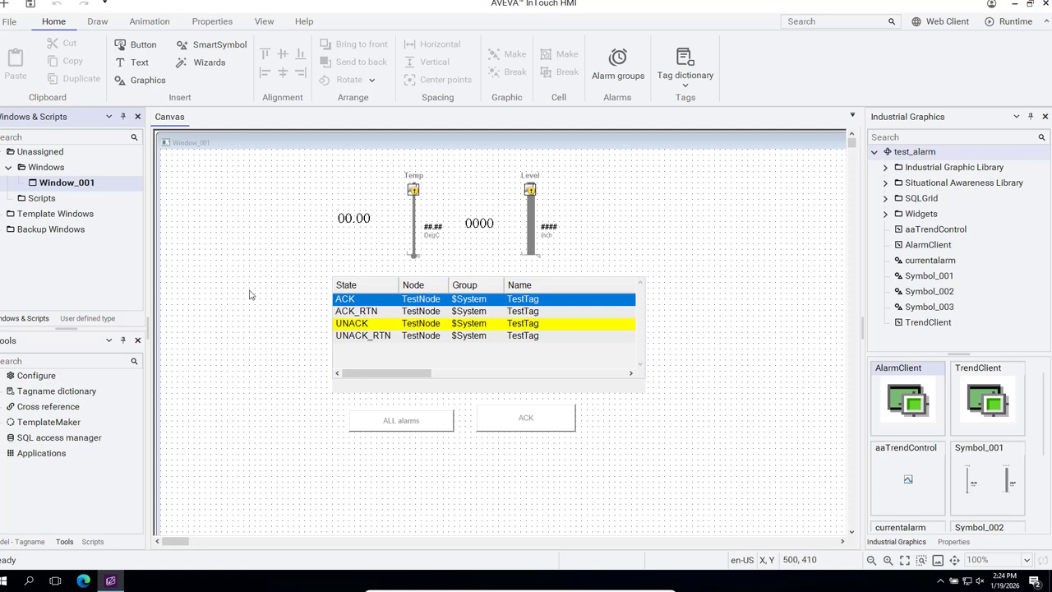
- Cut the embedded alarm table graphic with its two buttons out of Window_001
click(462, 337)
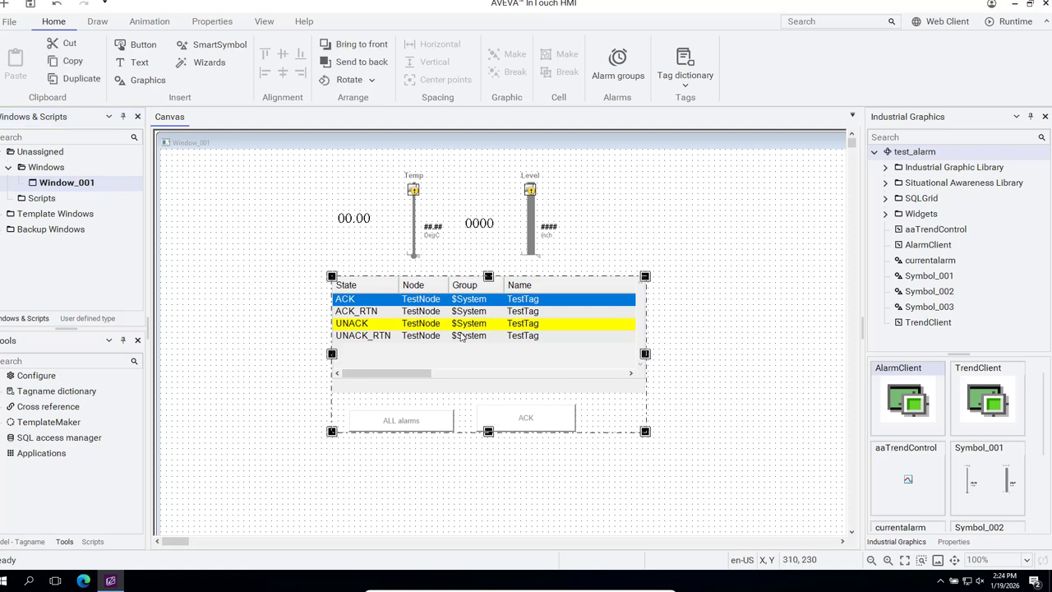
right_click(413, 349)
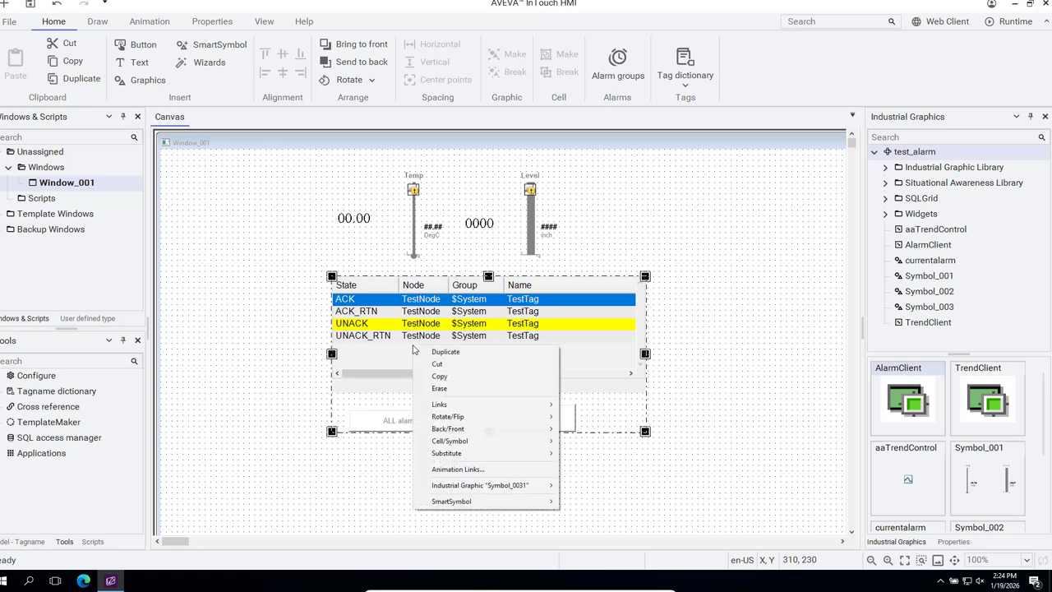
mouse_move(456, 457)
click(440, 364)
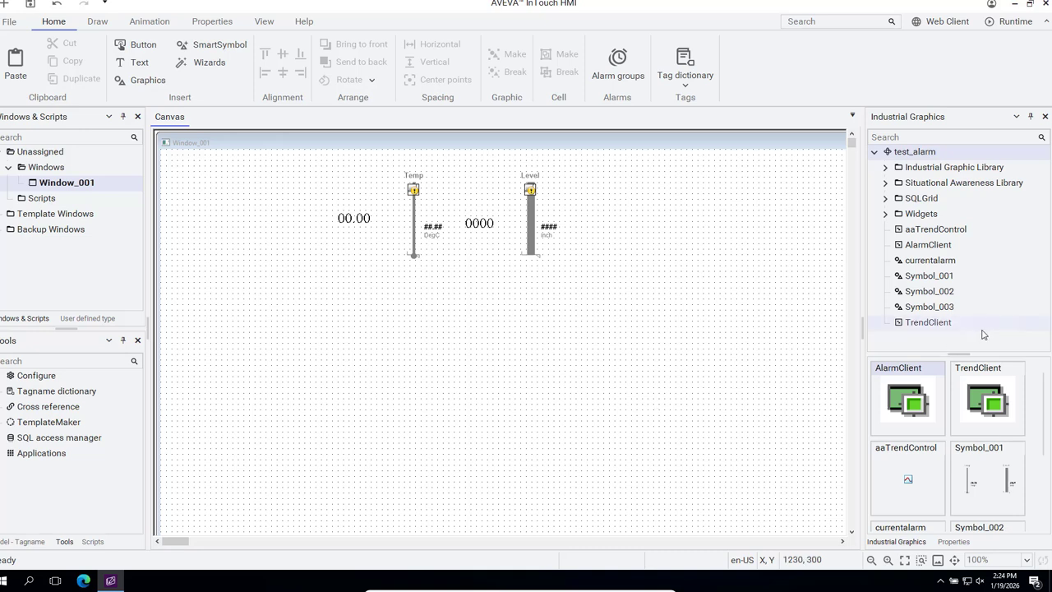
- Create a new industrial graphic in test_alarm under the default name Symbol_004 and open it for editing
right_click(926, 341)
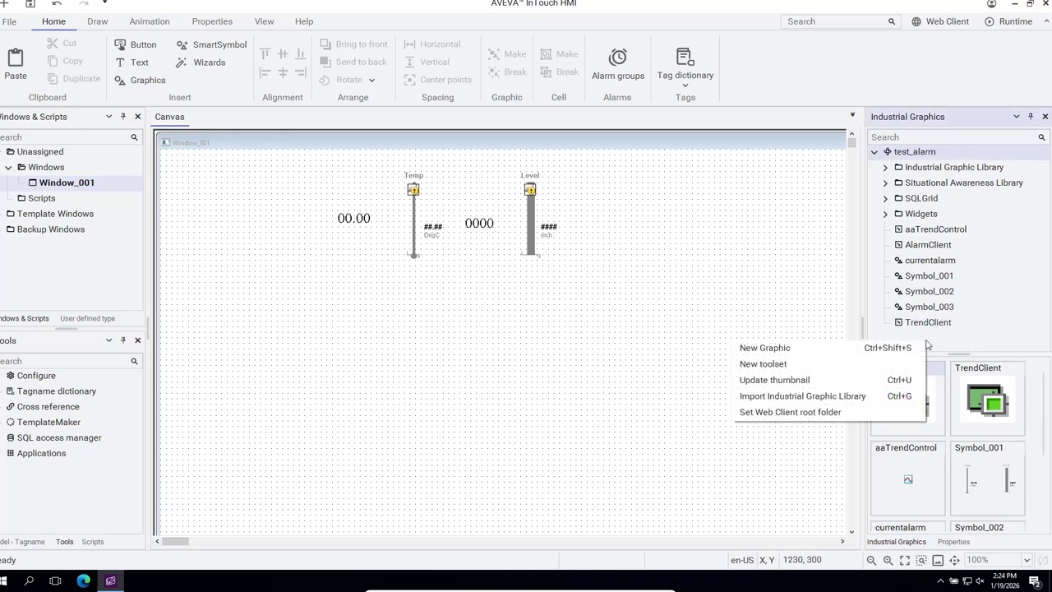
click(764, 348)
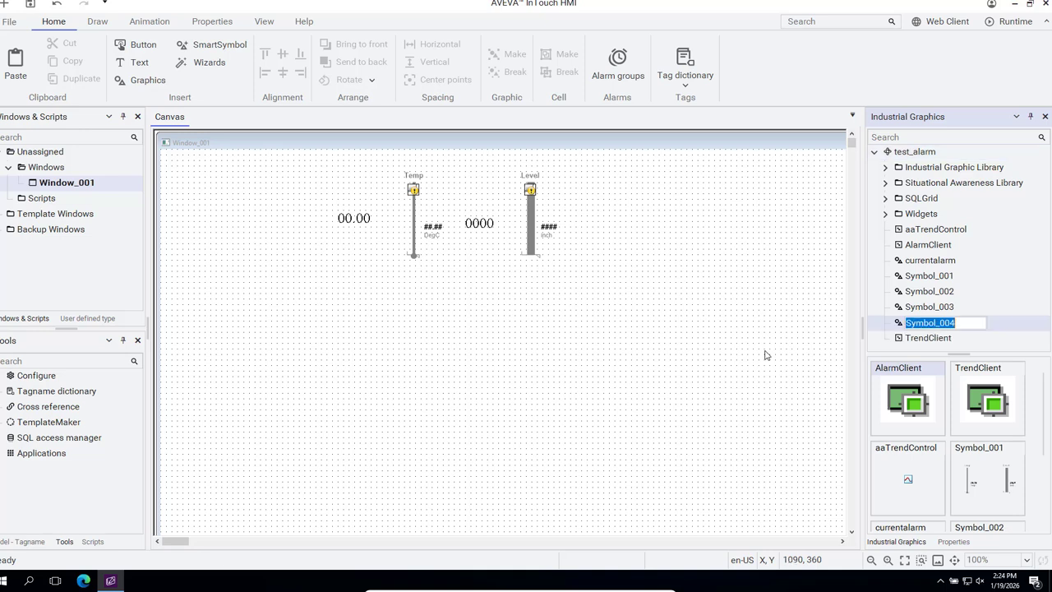
click(963, 326)
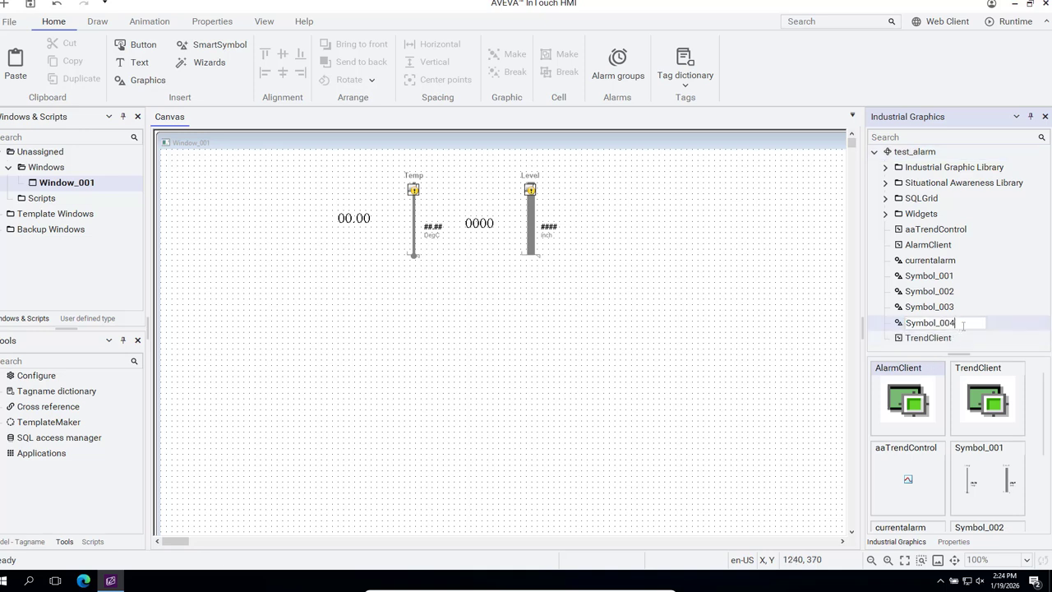
click(900, 332)
double_click(900, 327)
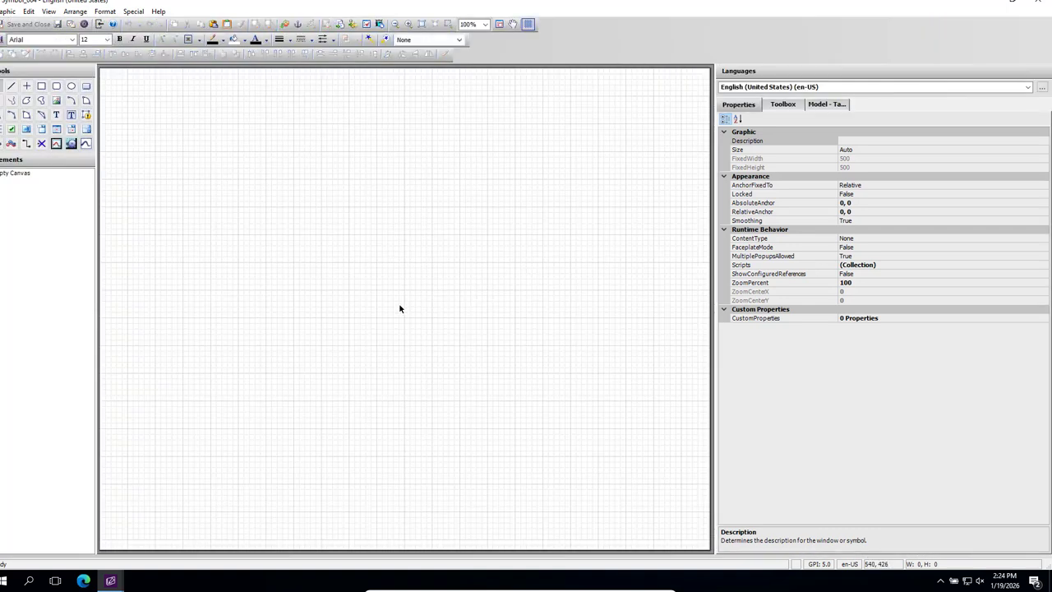
- Place an Alarm Client control on the empty canvas with its upper-left corner at about X 190, Y 170
click(71, 146)
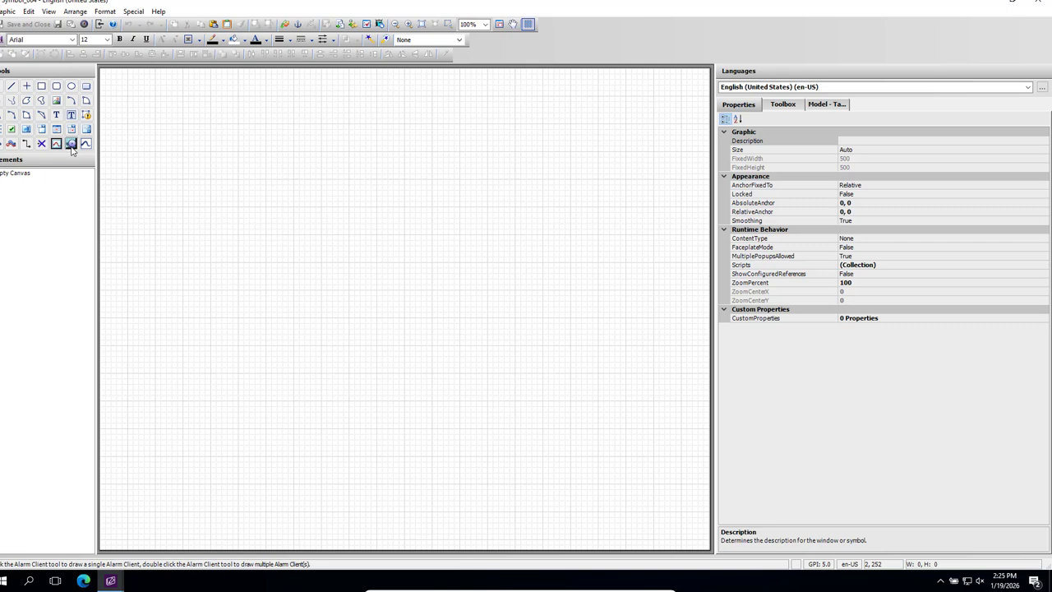
click(206, 165)
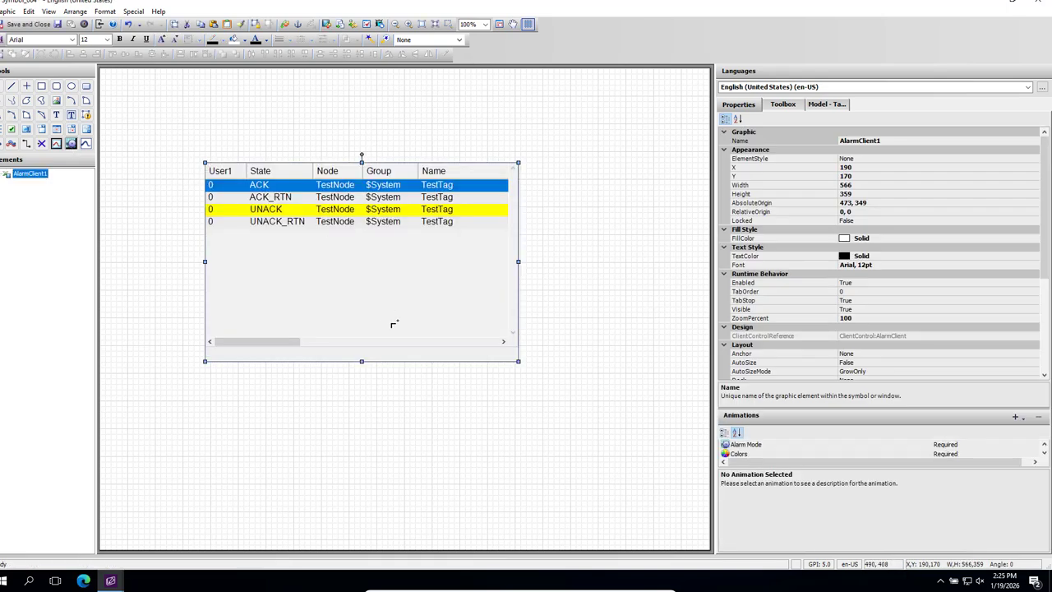
click(360, 290)
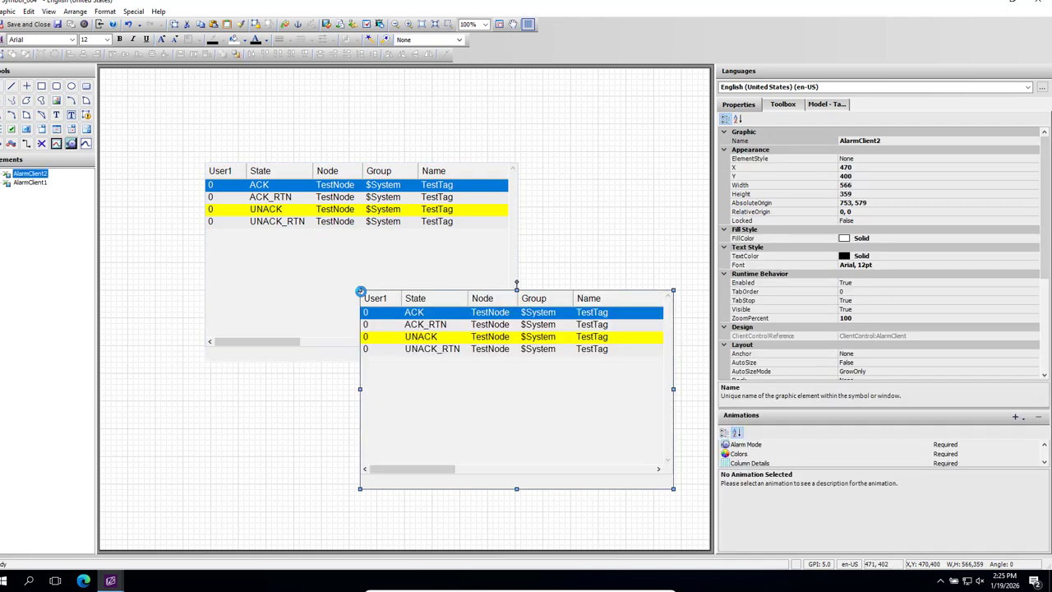
right_click(507, 358)
click(530, 376)
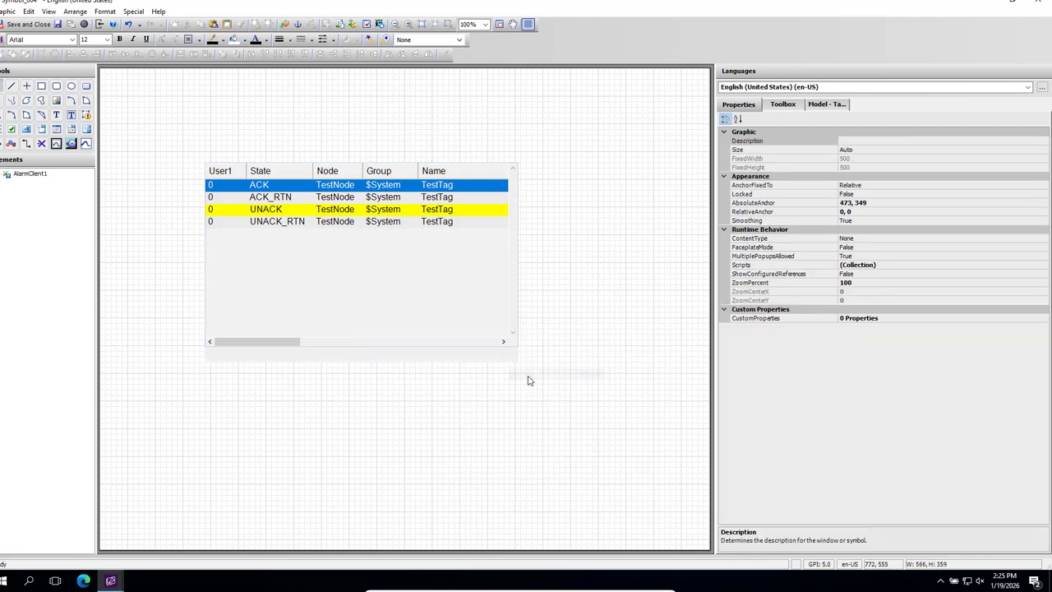
- Rename the Alarm Client element as currentalarm
click(408, 258)
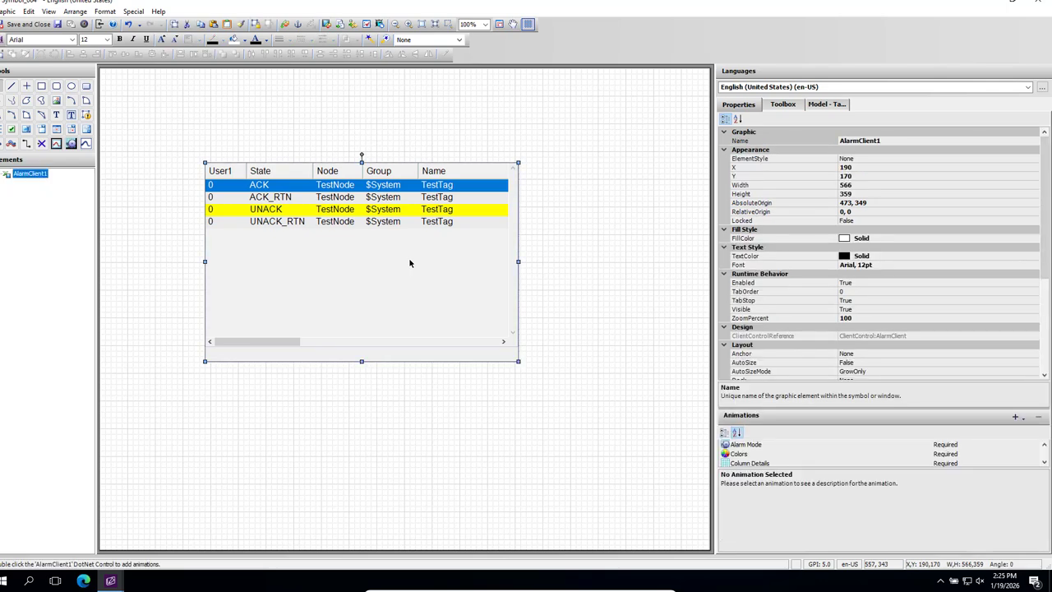
click(895, 142)
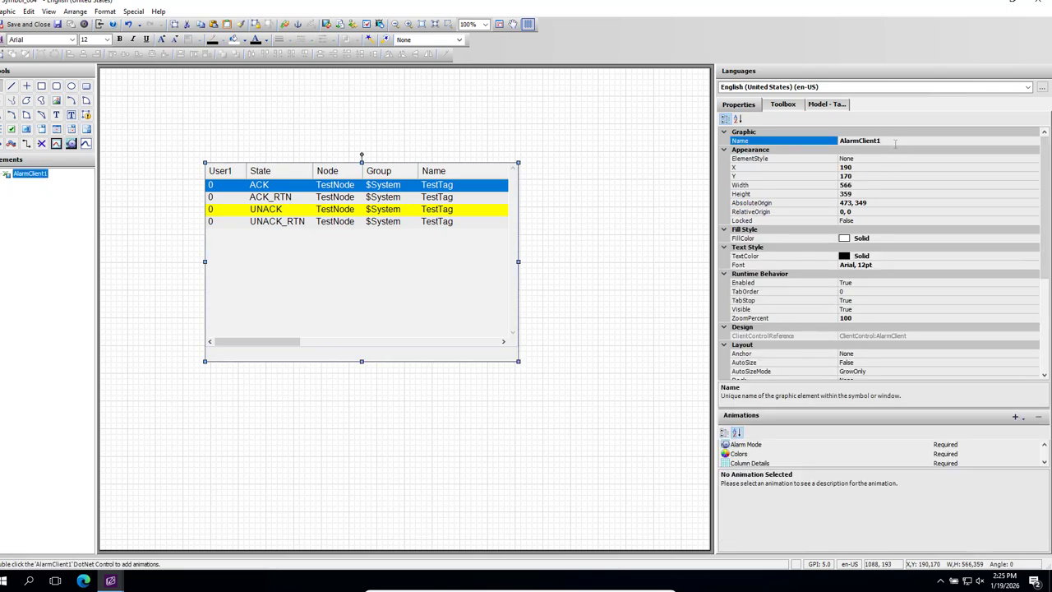
key(BackSpace)
key(BackSpace)
key(BackSpace)
key(BackSpace)
key(BackSpace)
key(BackSpace)
key(BackSpace)
key(BackSpace)
key(BackSpace)
key(BackSpace)
key(BackSpace)
text(currentalarm)
click(387, 283)
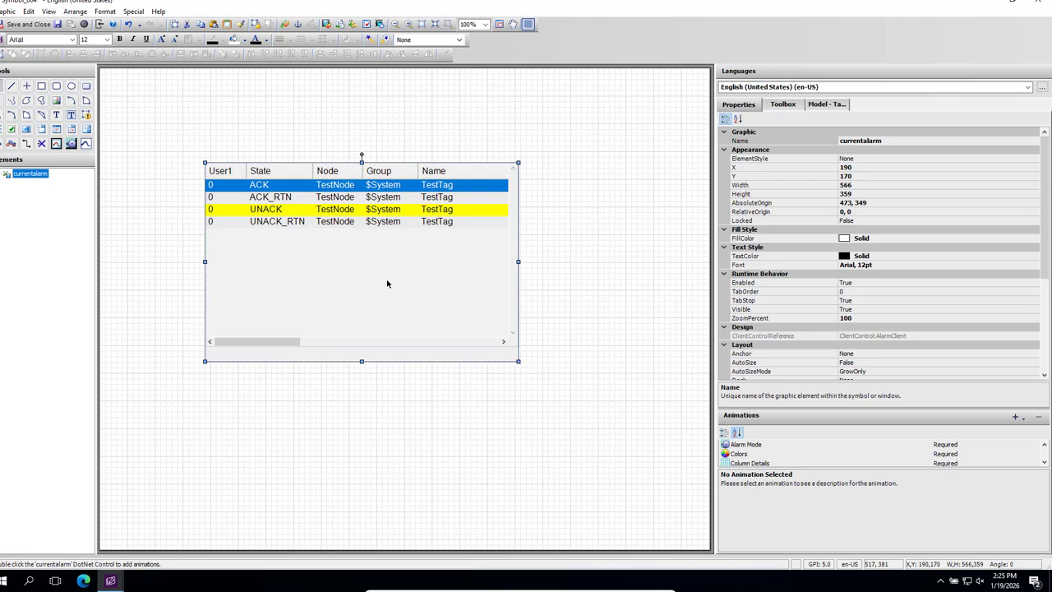
- Open the alarm client's animations, review the client modes while keeping Current Alarms, and copy the alarm query text
double_click(387, 284)
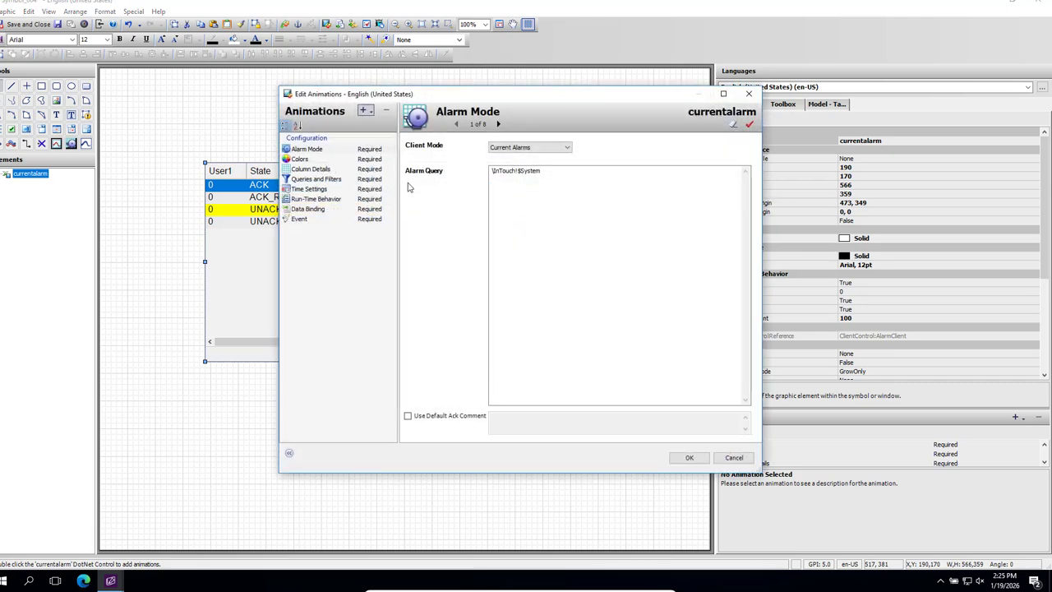
click(313, 151)
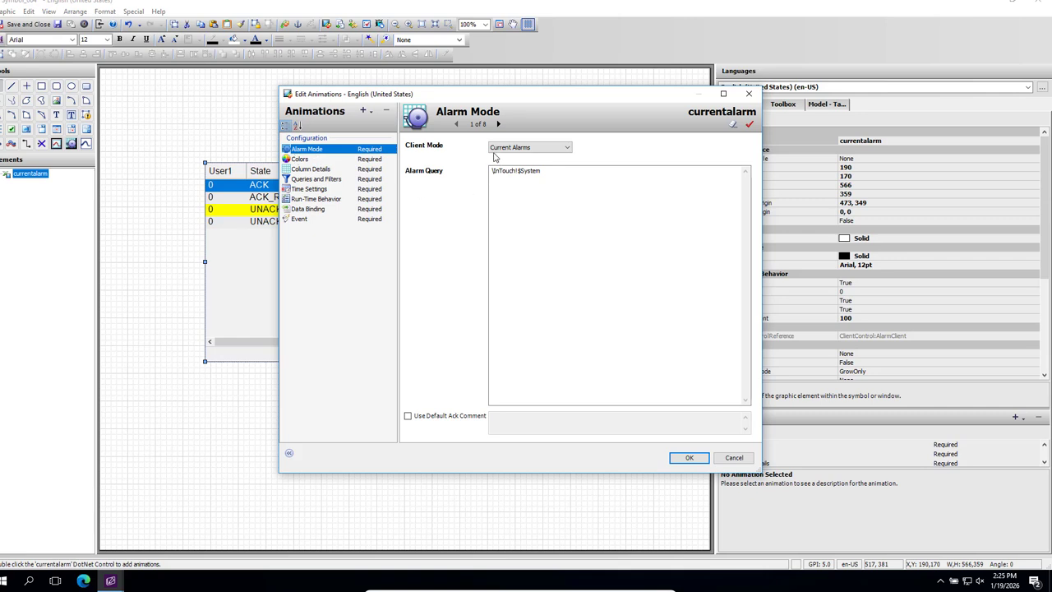
click(565, 151)
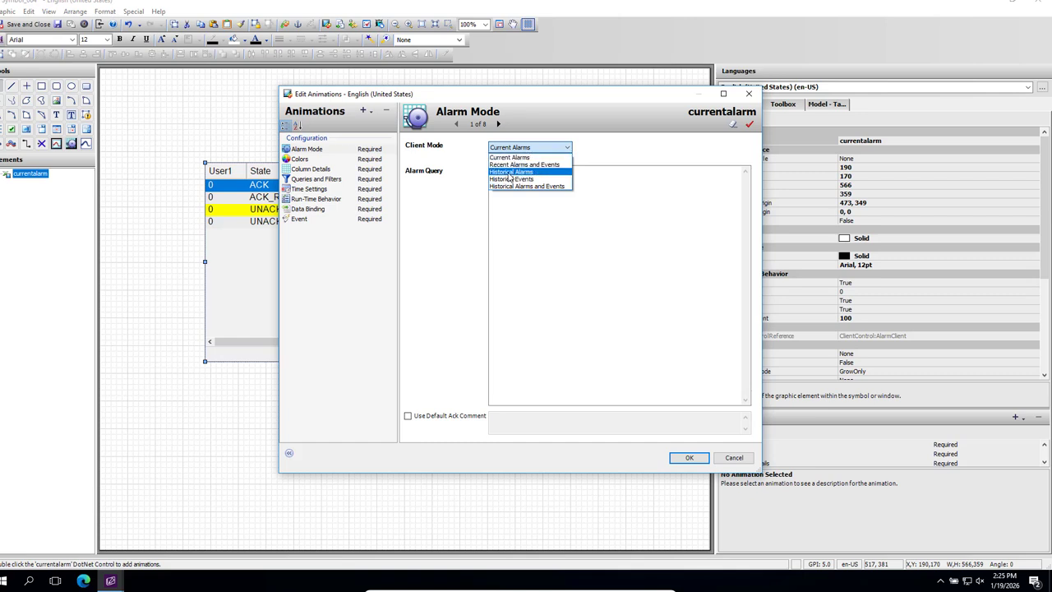
click(523, 242)
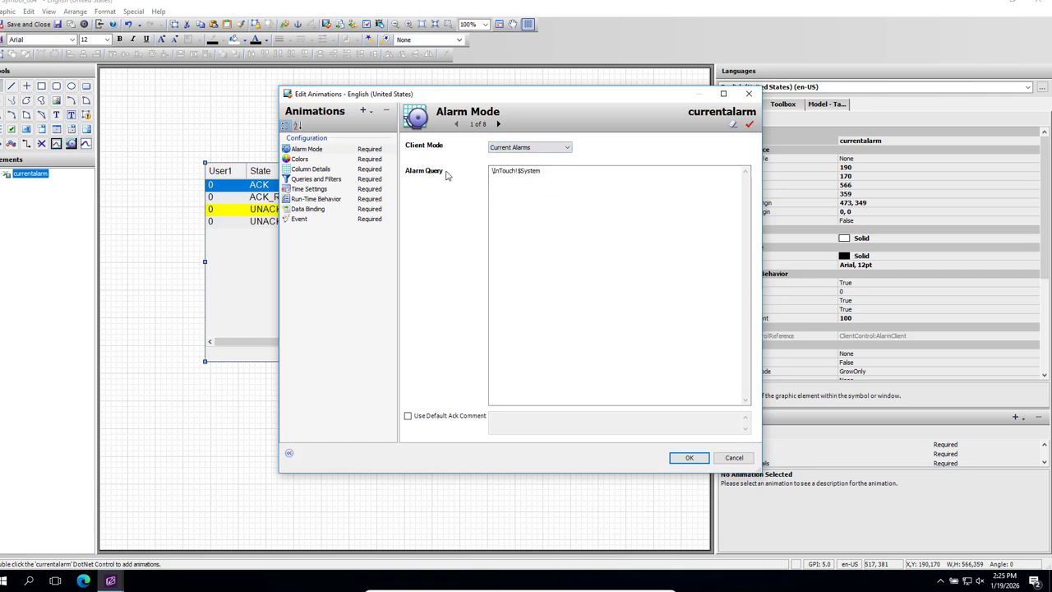
click(493, 172)
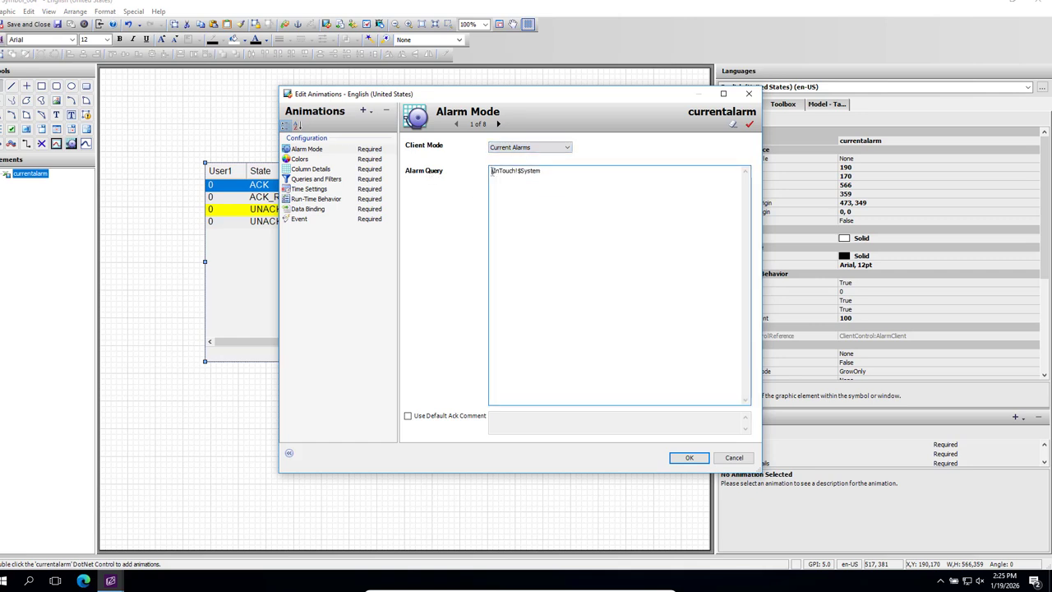
drag(493, 173, 564, 168)
right_click(526, 171)
click(556, 208)
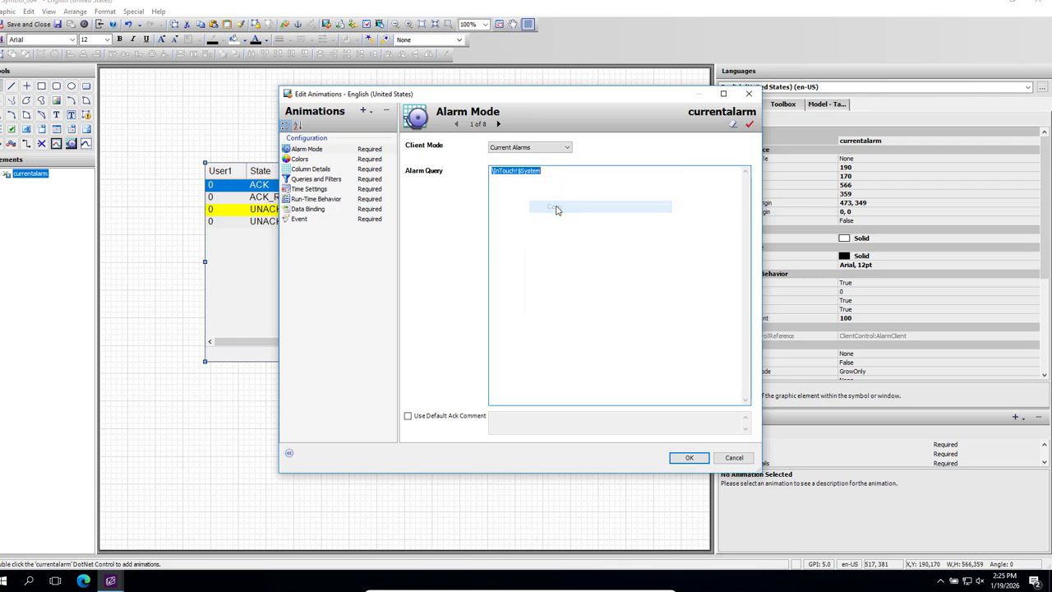
- Exclude the User1 column from the alarm client's column details and look through the remaining columns
click(313, 169)
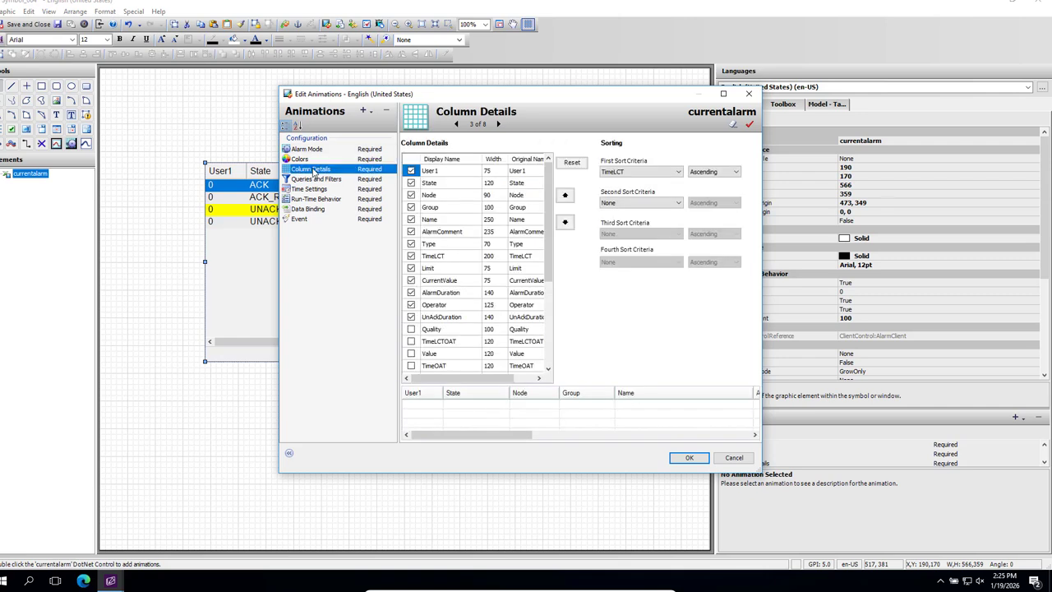
click(411, 171)
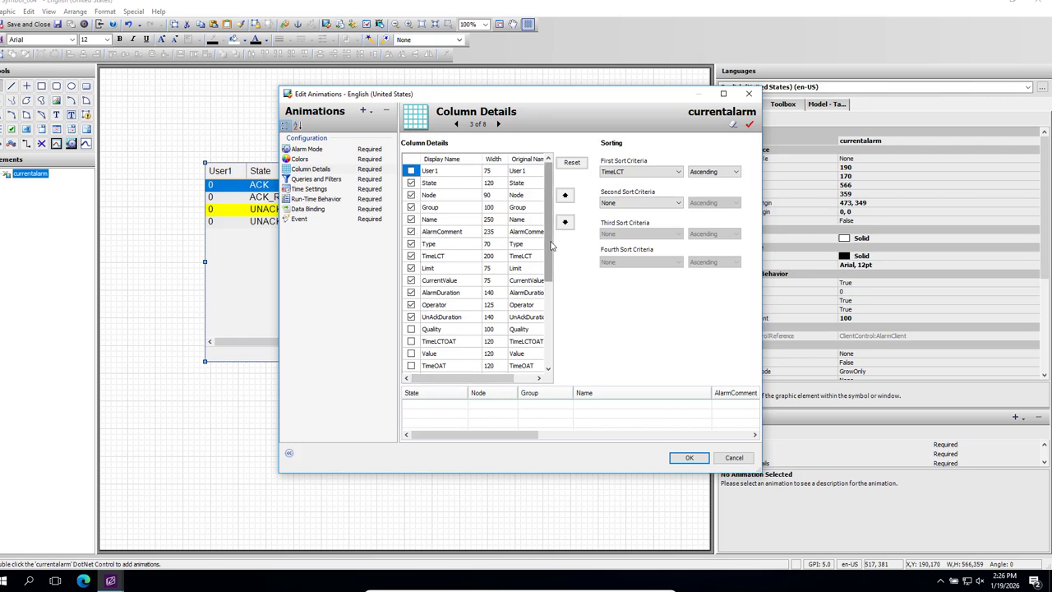
drag(551, 263, 550, 345)
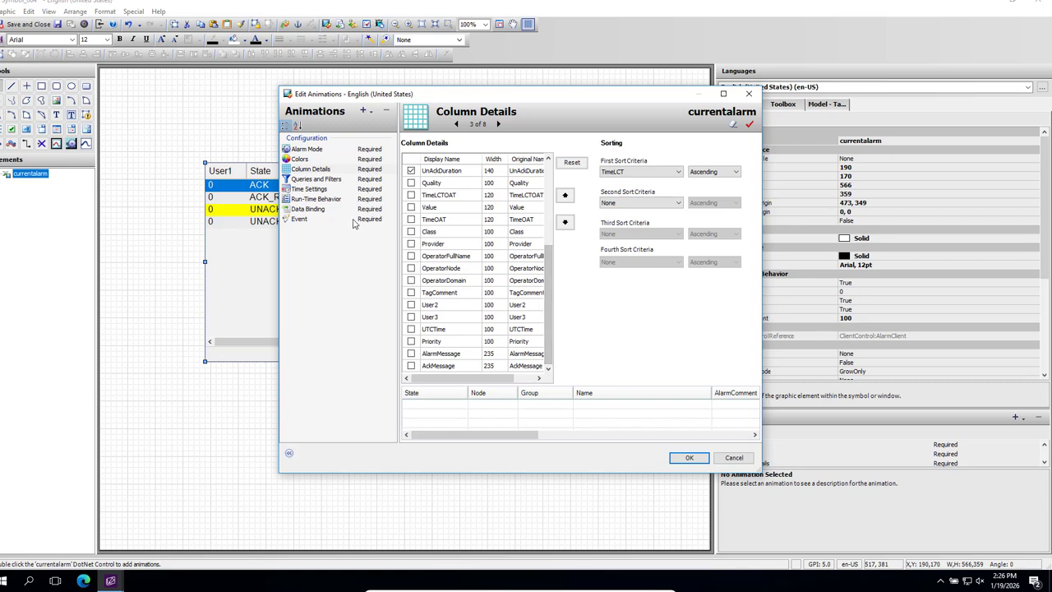
- Disable the run-time context menu commands from Ack Others through Requery, keeping Ack Selected, and apply the animation settings
click(316, 199)
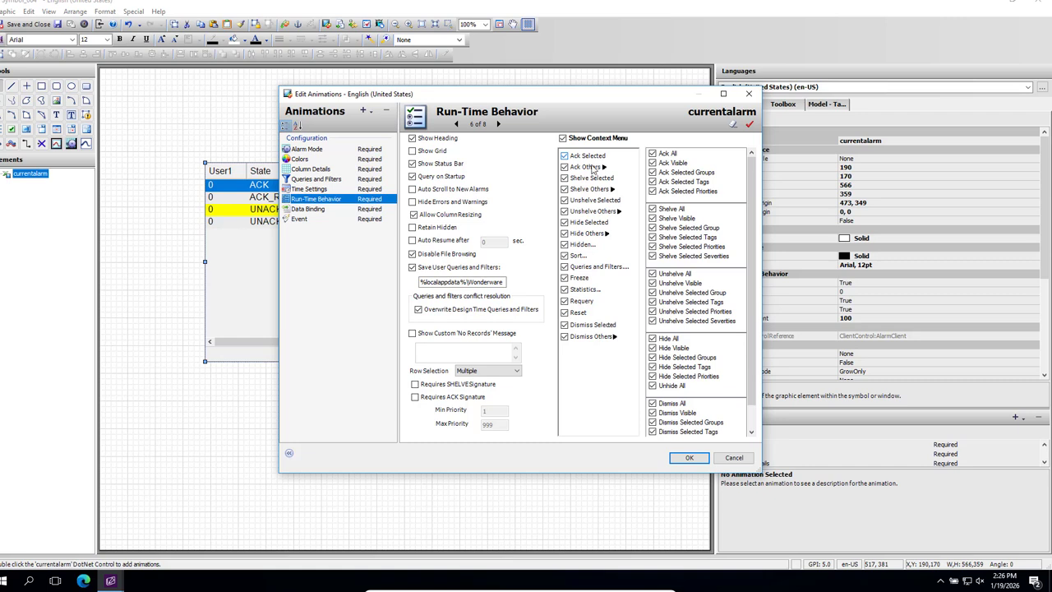
click(565, 168)
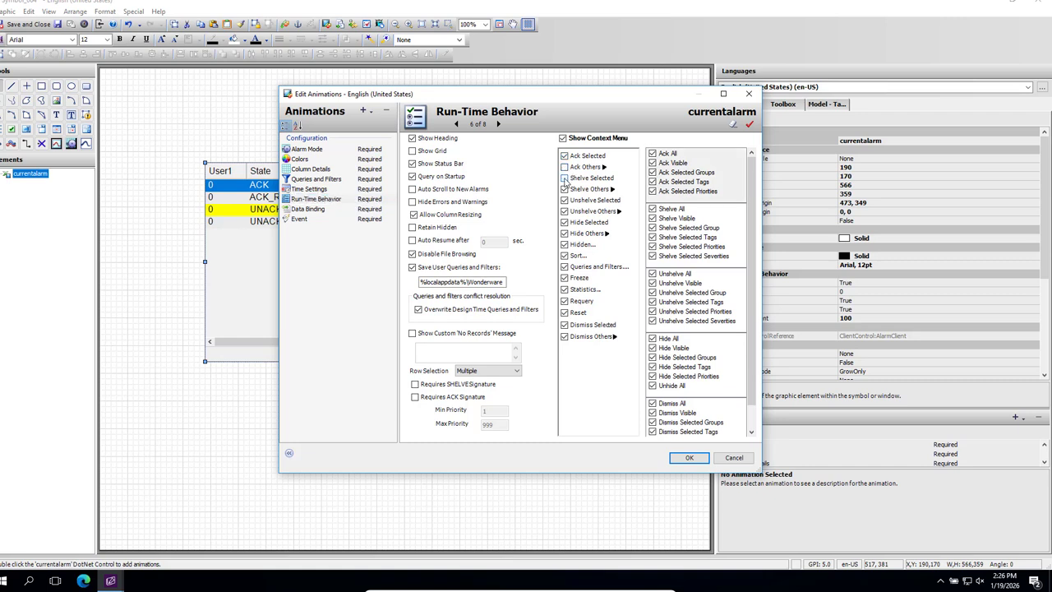
click(564, 189)
click(564, 200)
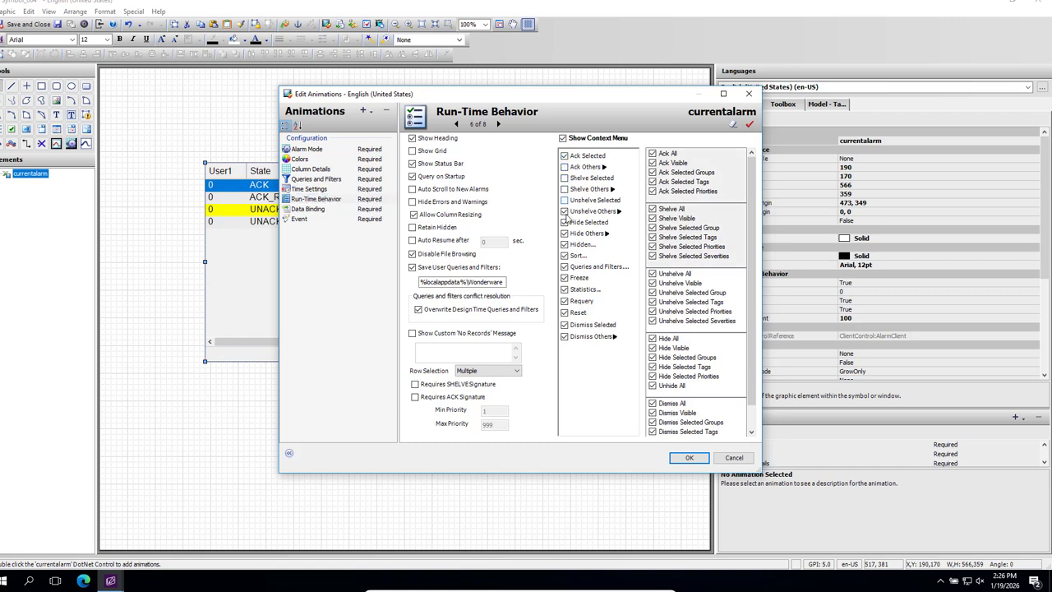
click(564, 211)
click(565, 223)
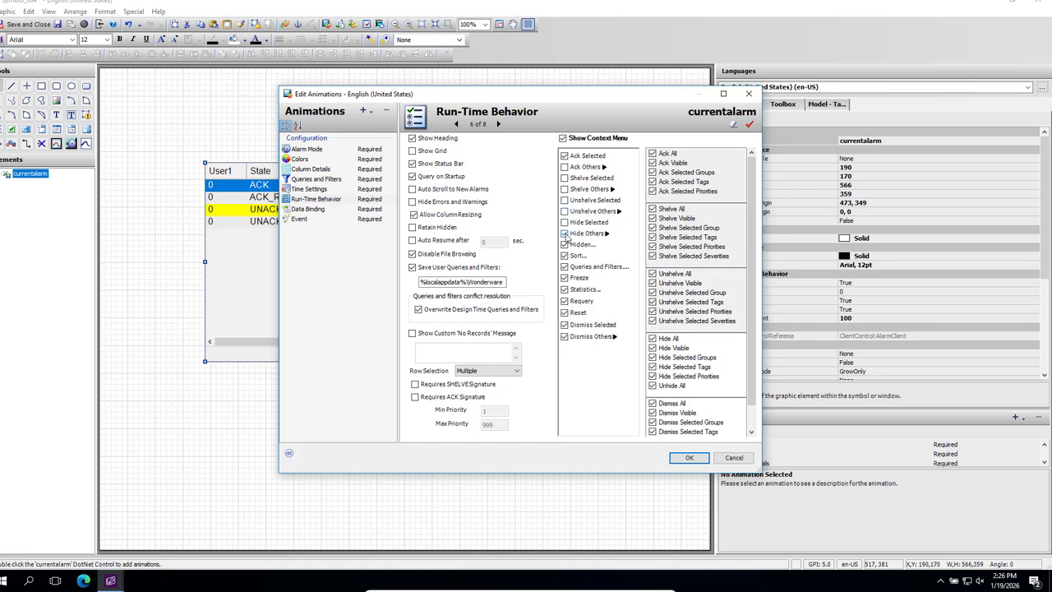
click(564, 234)
click(565, 244)
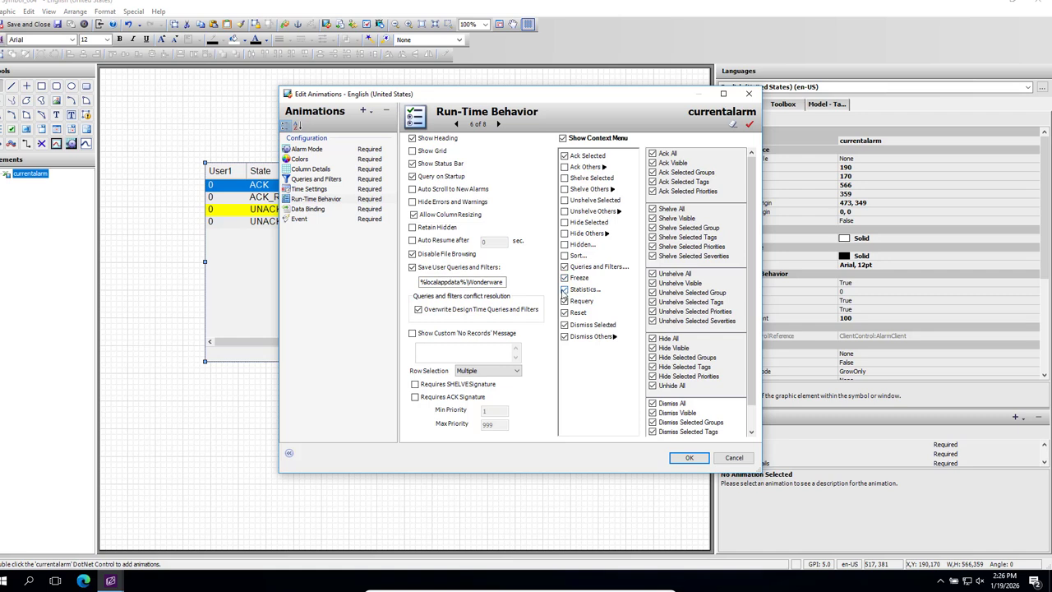
click(565, 268)
click(564, 278)
click(565, 289)
click(564, 301)
click(689, 459)
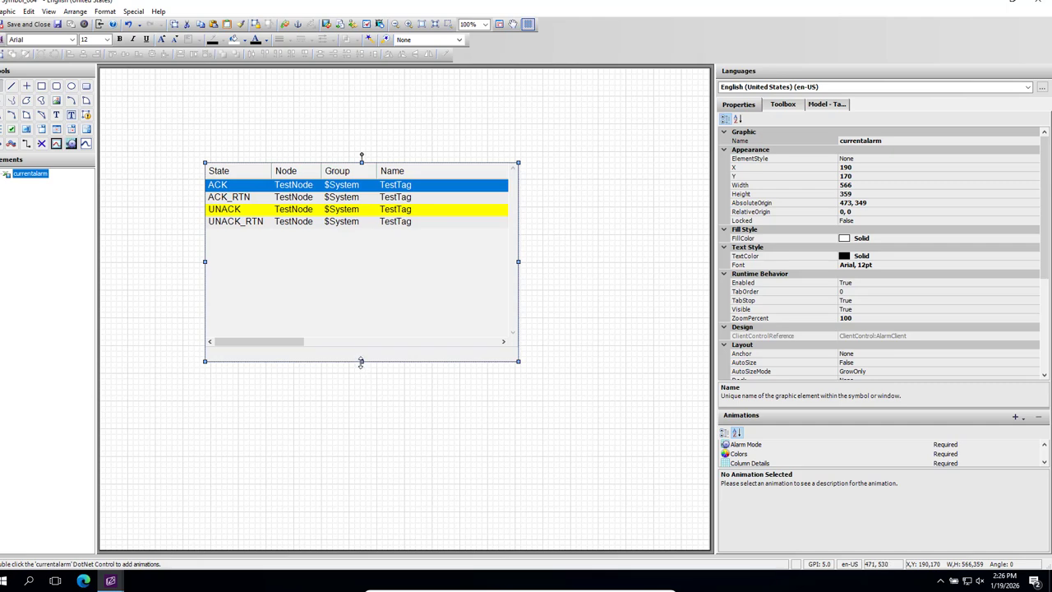
- Shorten the alarm client to a height of about 200 and draw a button about 170 by 40 below it labelled "ALL Alarms"
drag(361, 362, 361, 273)
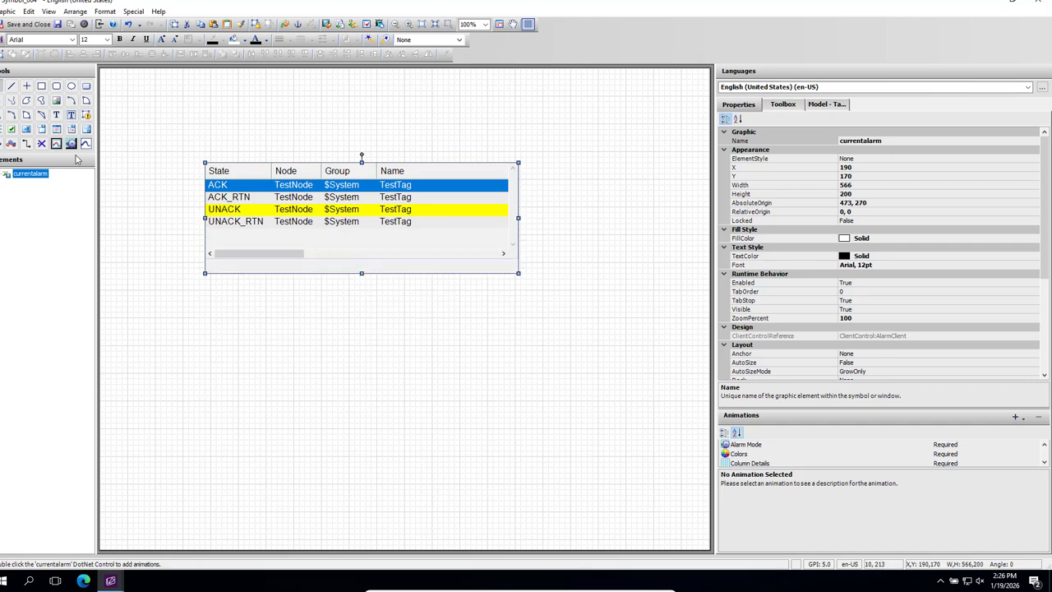
click(86, 89)
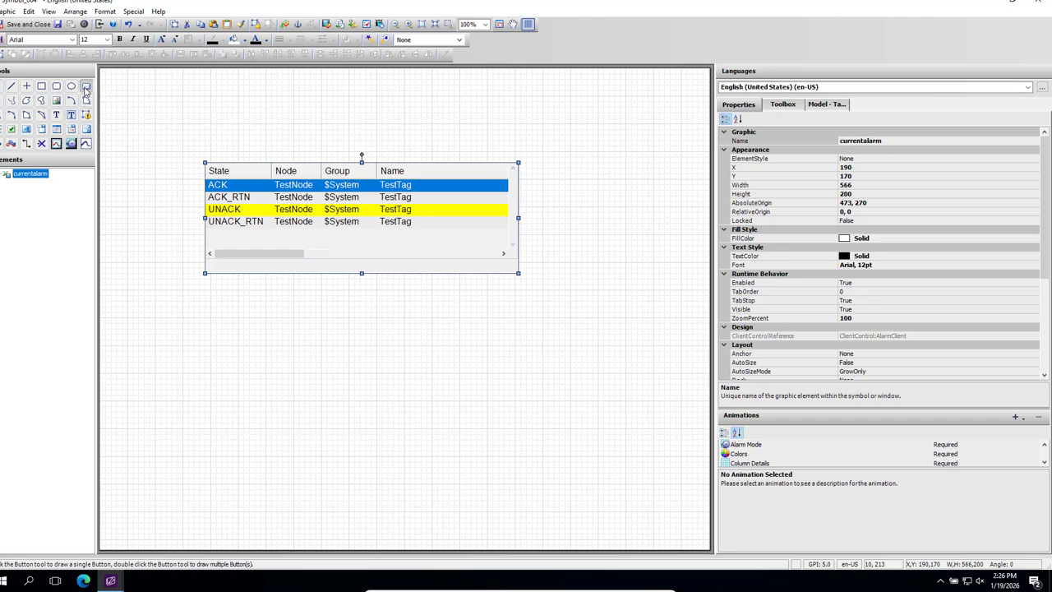
mouse_move(227, 291)
mouse_down()
mouse_move(300, 307)
mouse_move(315, 321)
mouse_move(321, 313)
mouse_up()
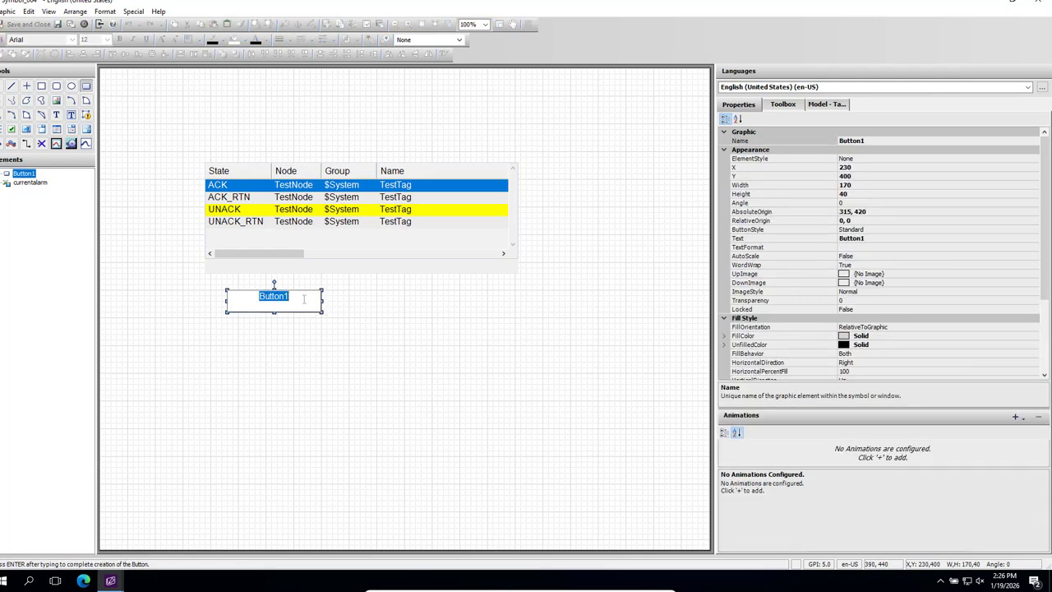
text(ALL Alarms)
key(Return)
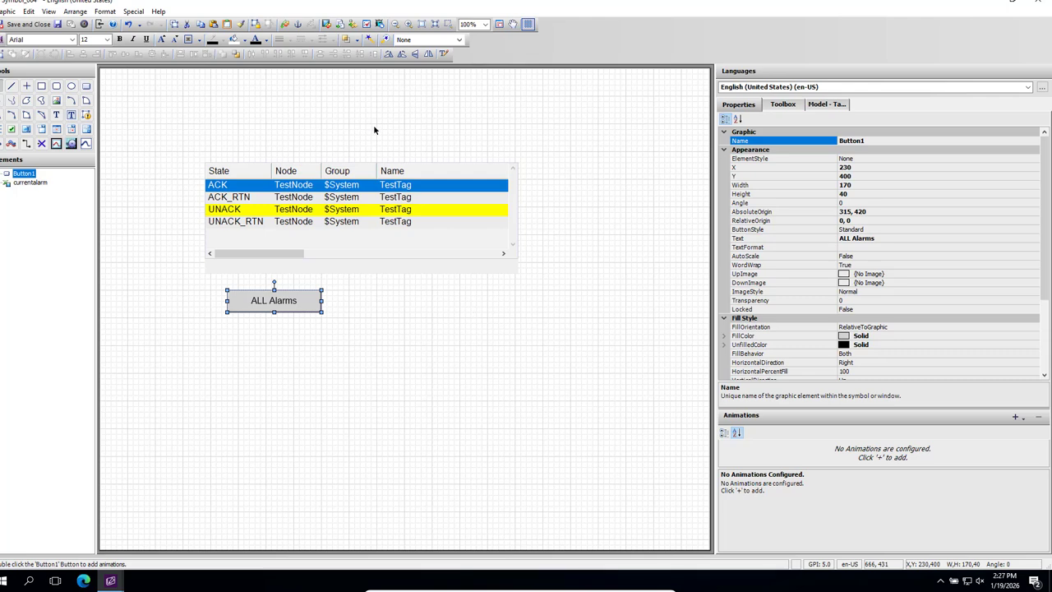
- Apply the Intensity1 element style to the ALL Alarms button
click(459, 40)
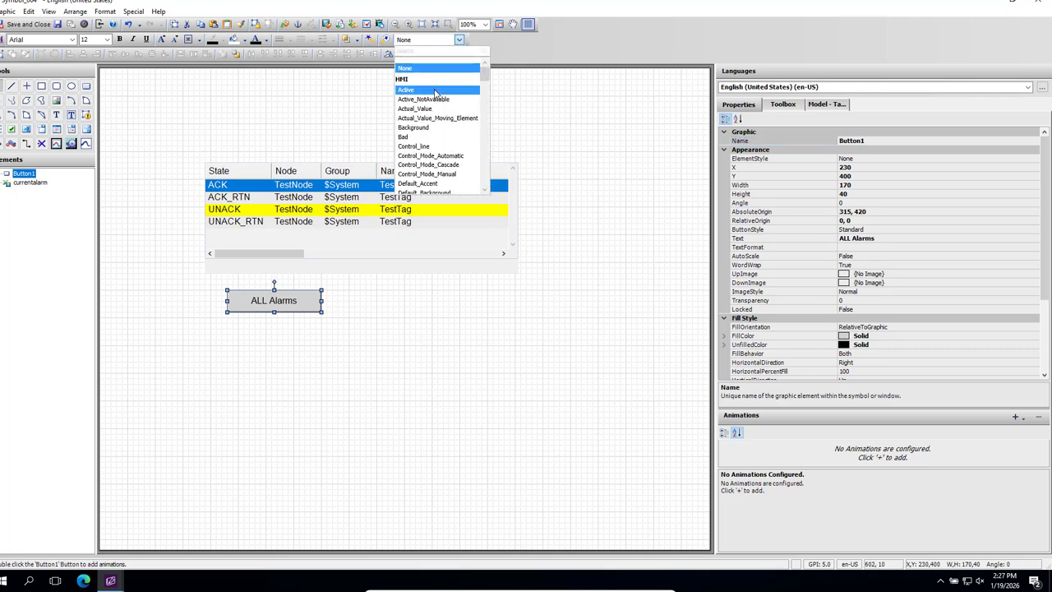
drag(485, 77, 484, 98)
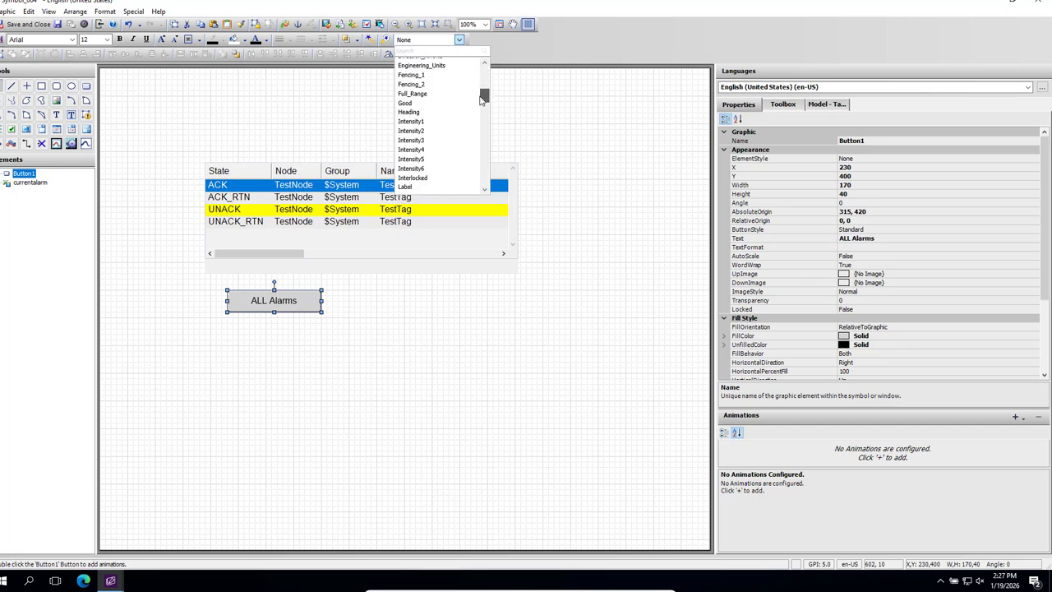
click(366, 374)
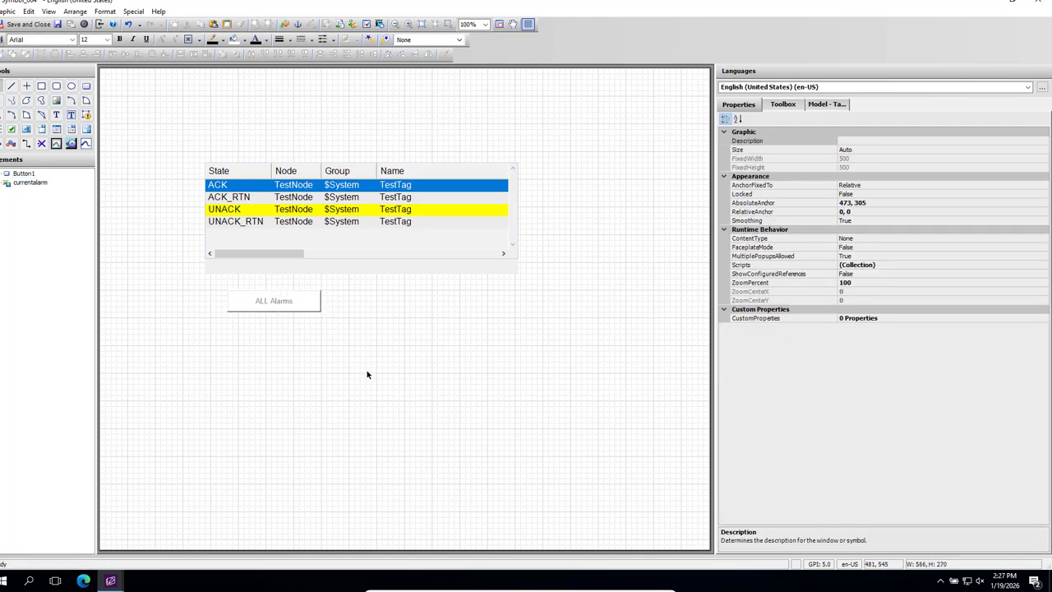
- Add an Element Style animation with Boolean states to the ALL Alarms button
double_click(282, 306)
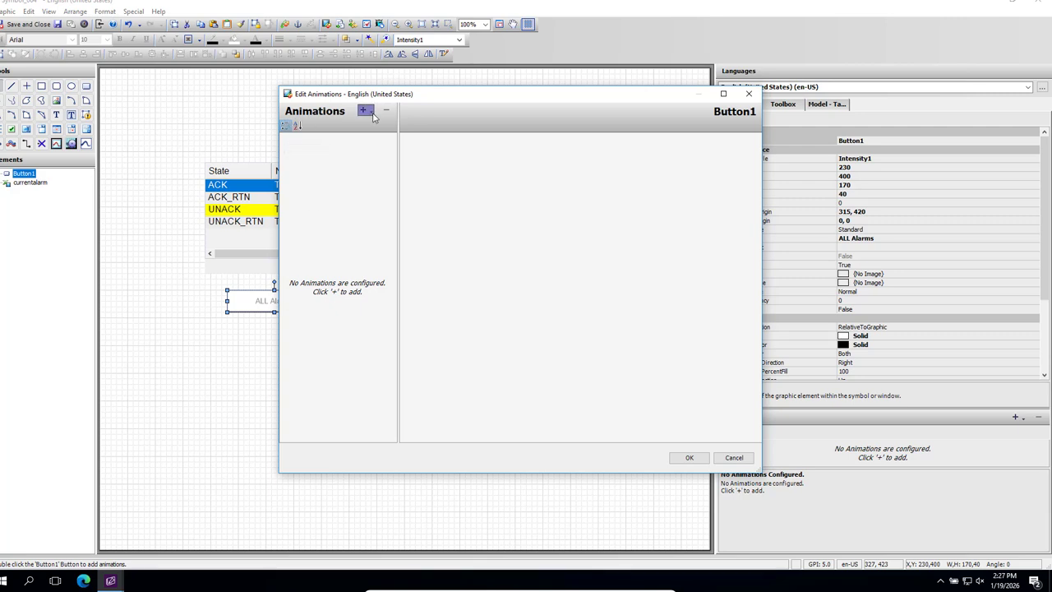
click(372, 112)
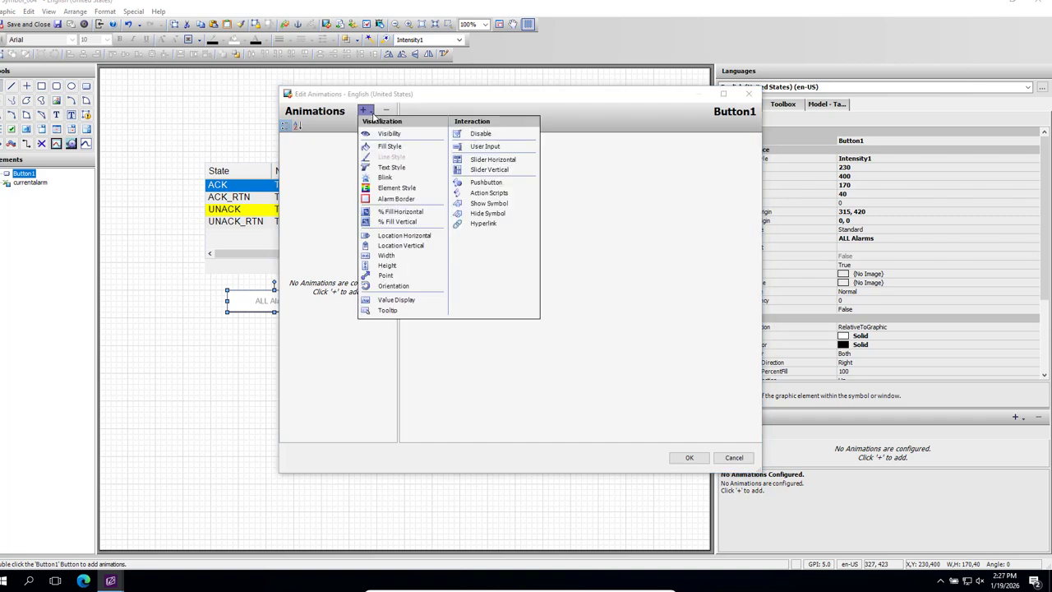
click(400, 189)
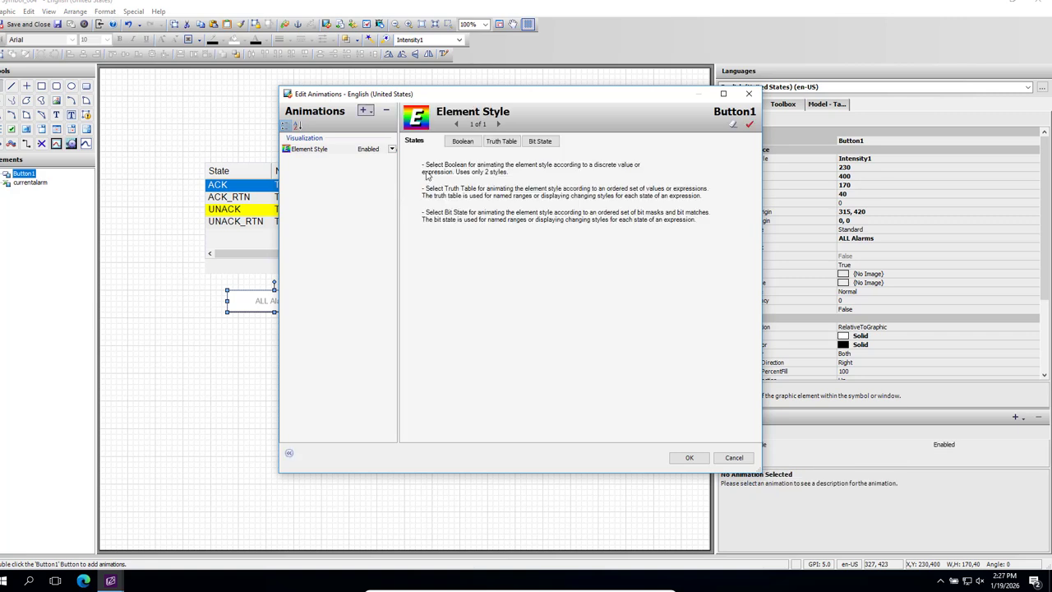
click(462, 141)
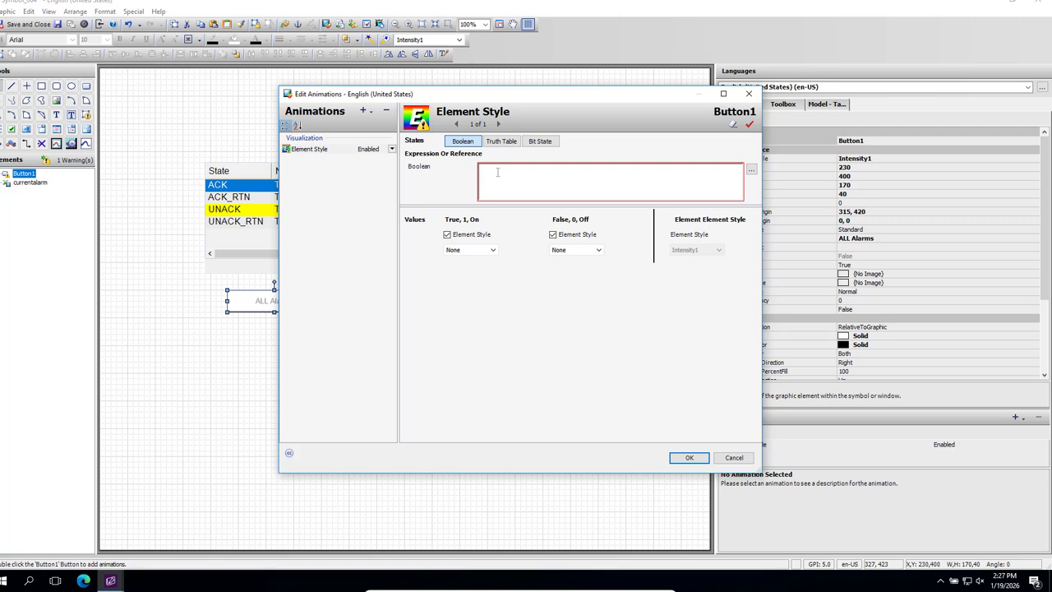
- Reference currentalarm.AlarmQuery in the Boolean expression of the Element Style animation
click(497, 172)
text(a)
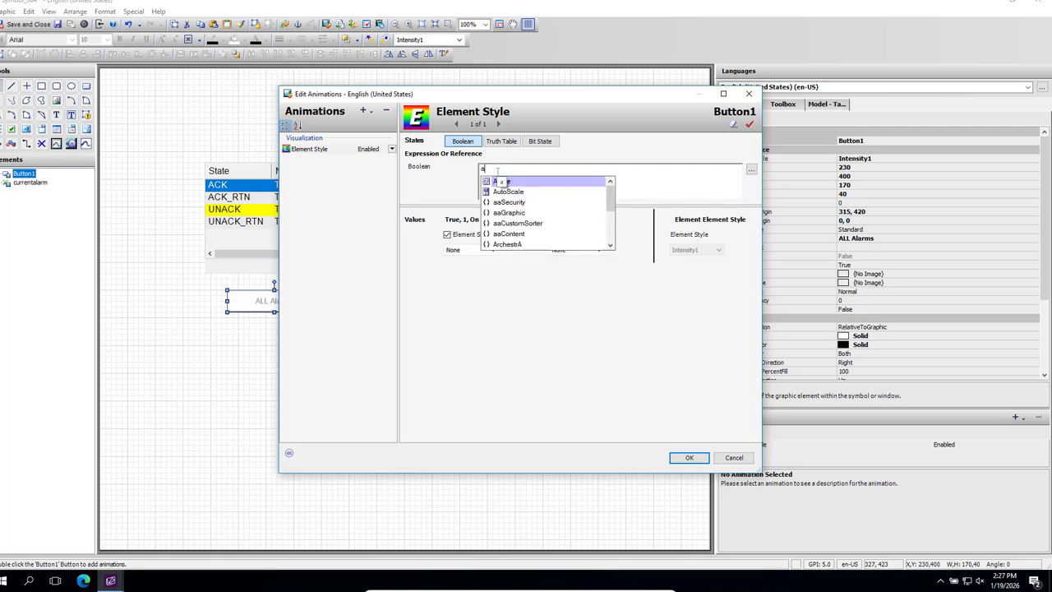
key(BackSpace)
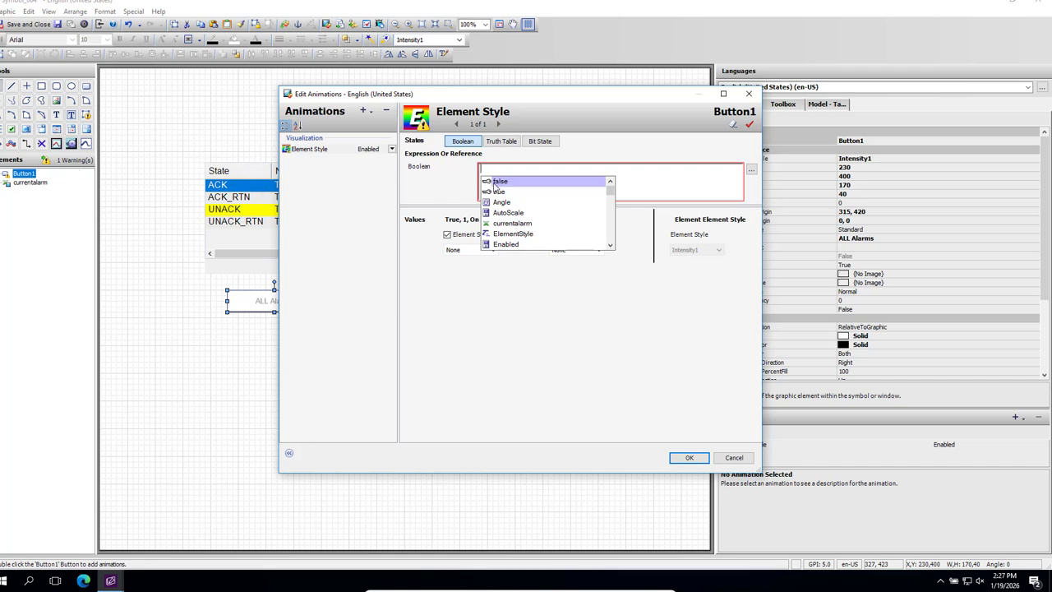
text(cu)
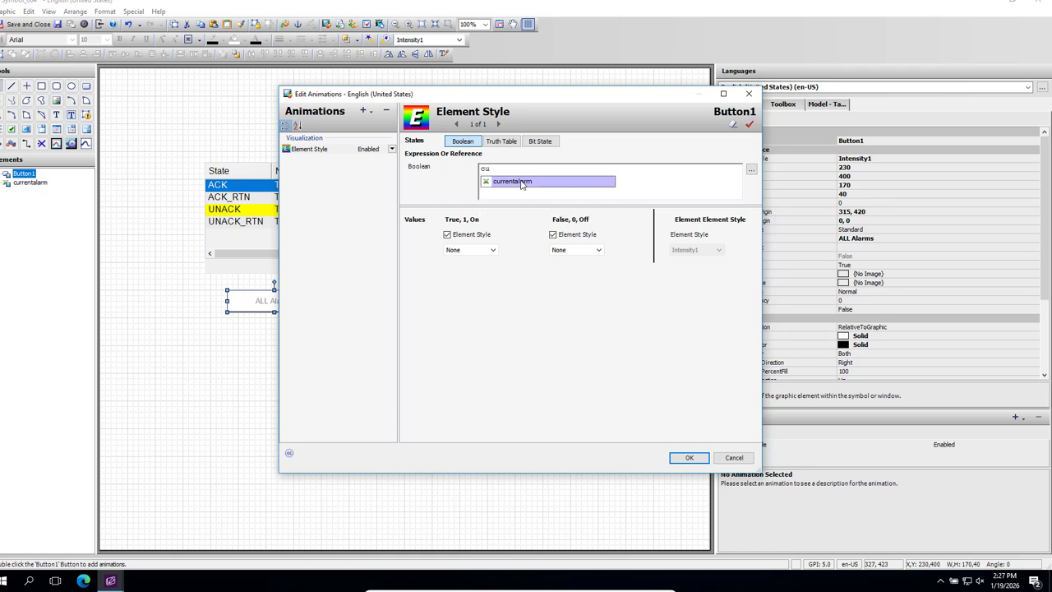
double_click(521, 184)
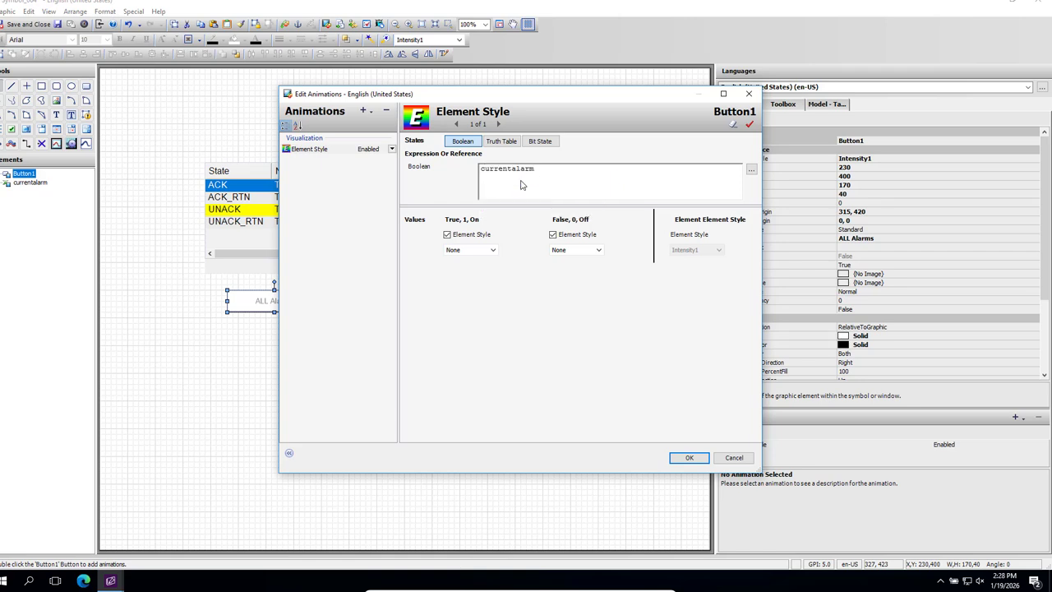
text(.)
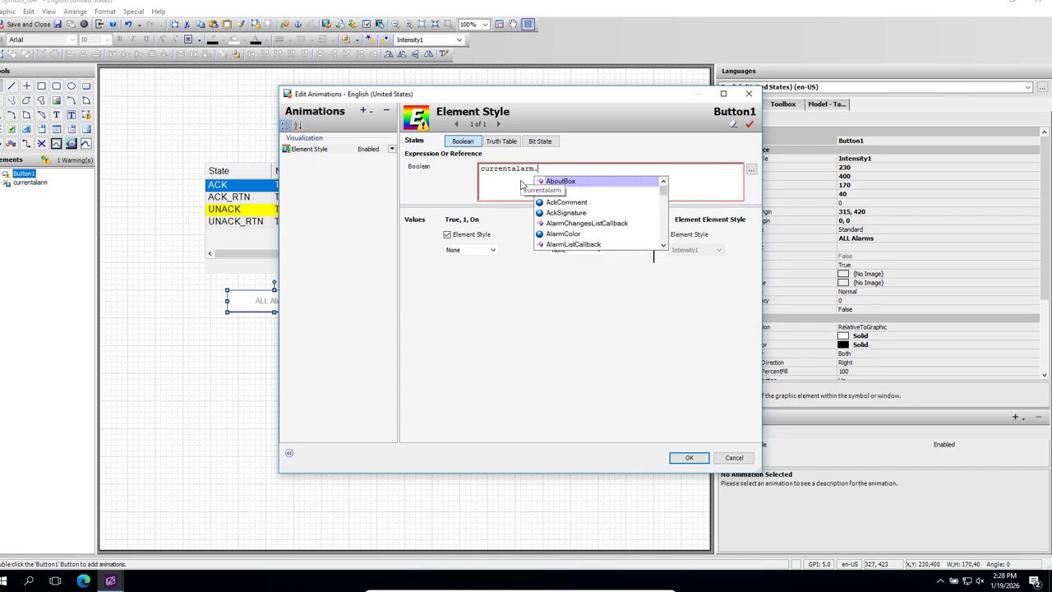
text(alar)
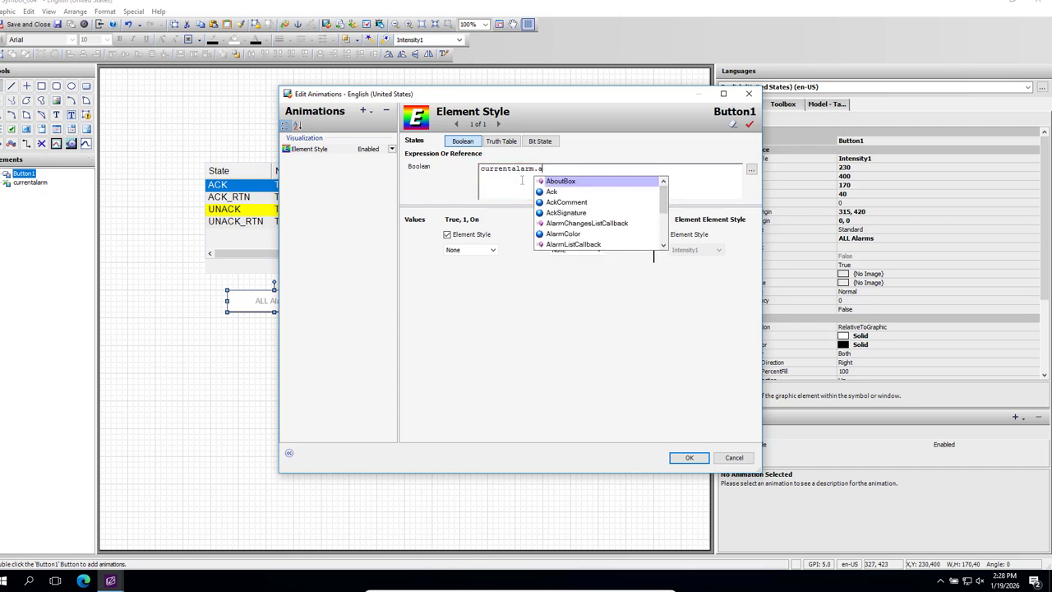
text(m)
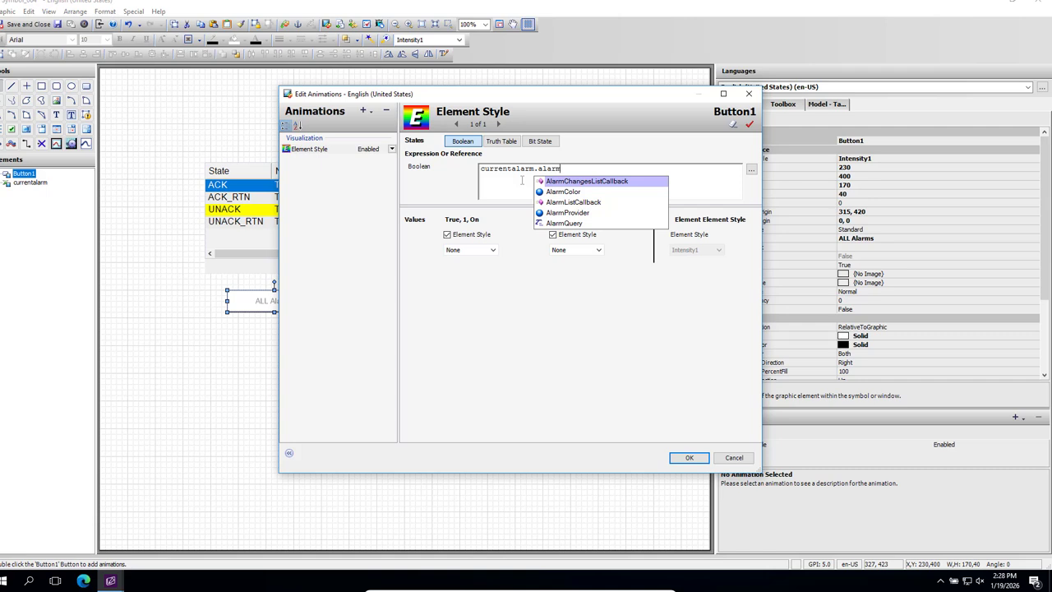
double_click(567, 223)
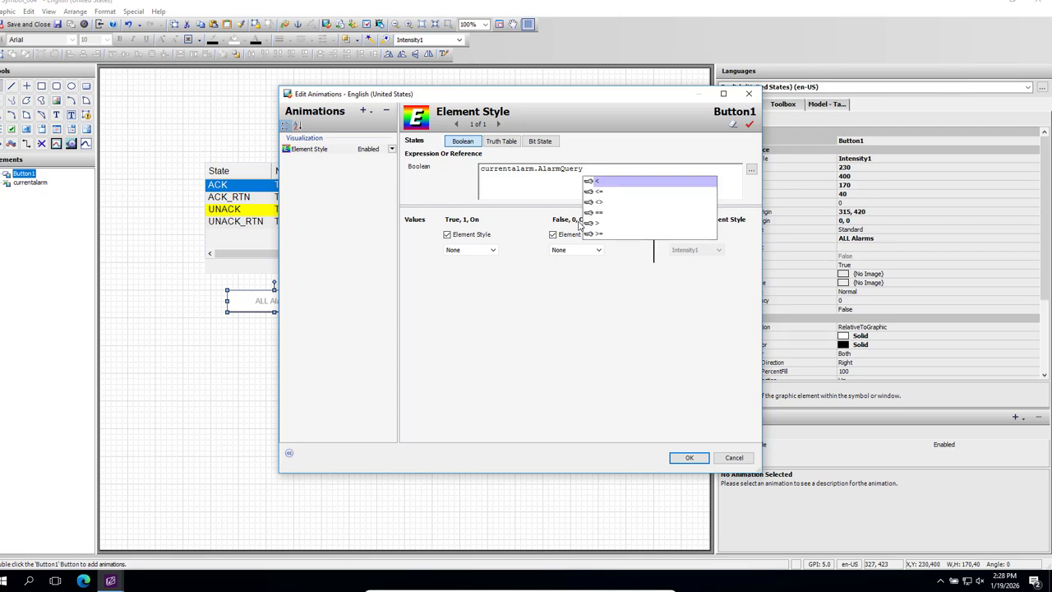
- Complete the Boolean expression by comparing the alarm query with == to the copied query text "\InTouch!$System" in quotation marks
text(==)
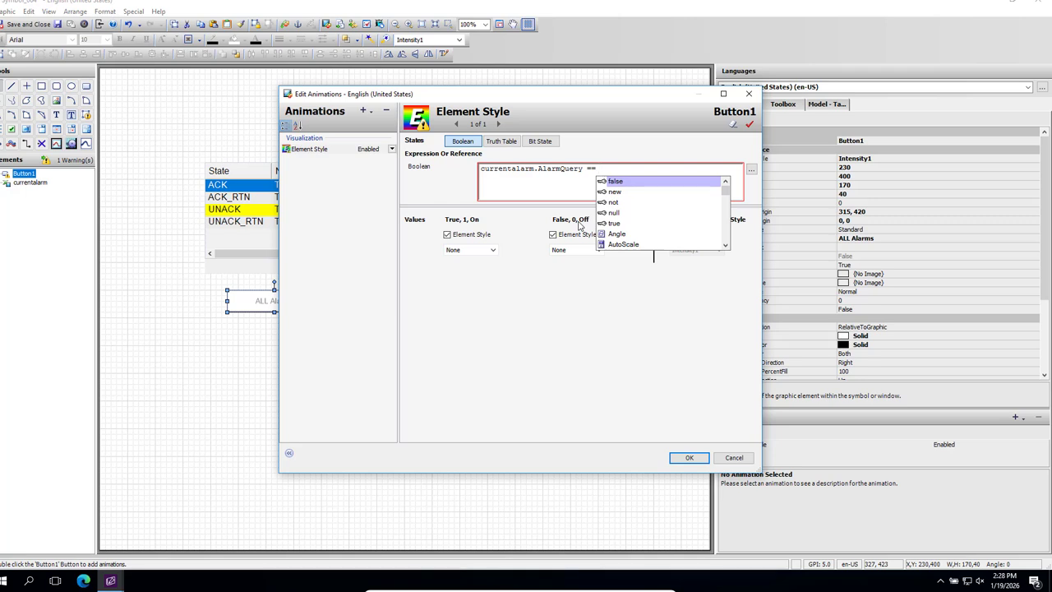
text( ")
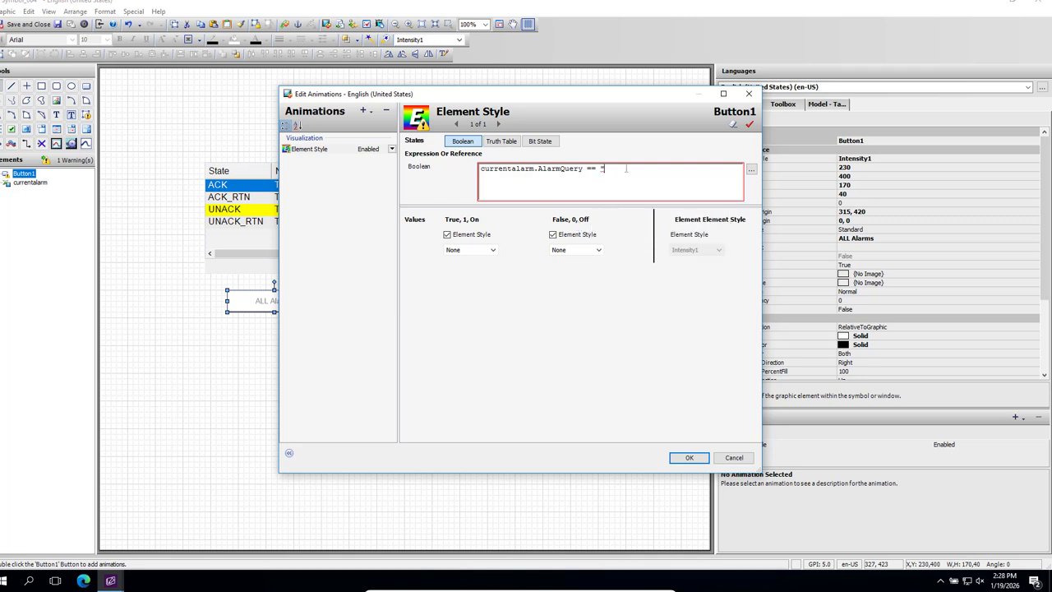
right_click(612, 169)
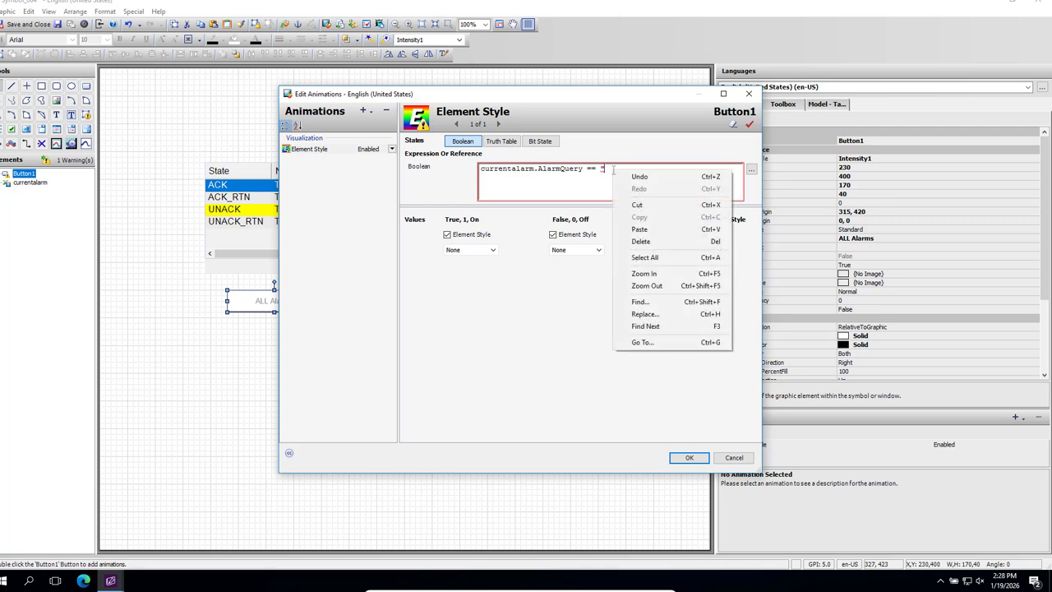
click(639, 229)
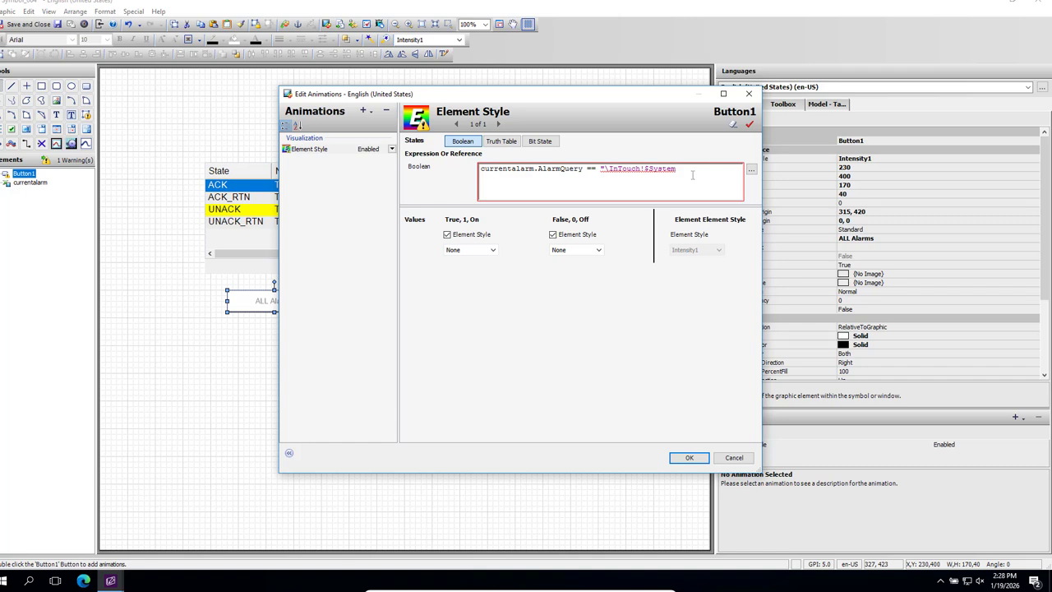
text(")
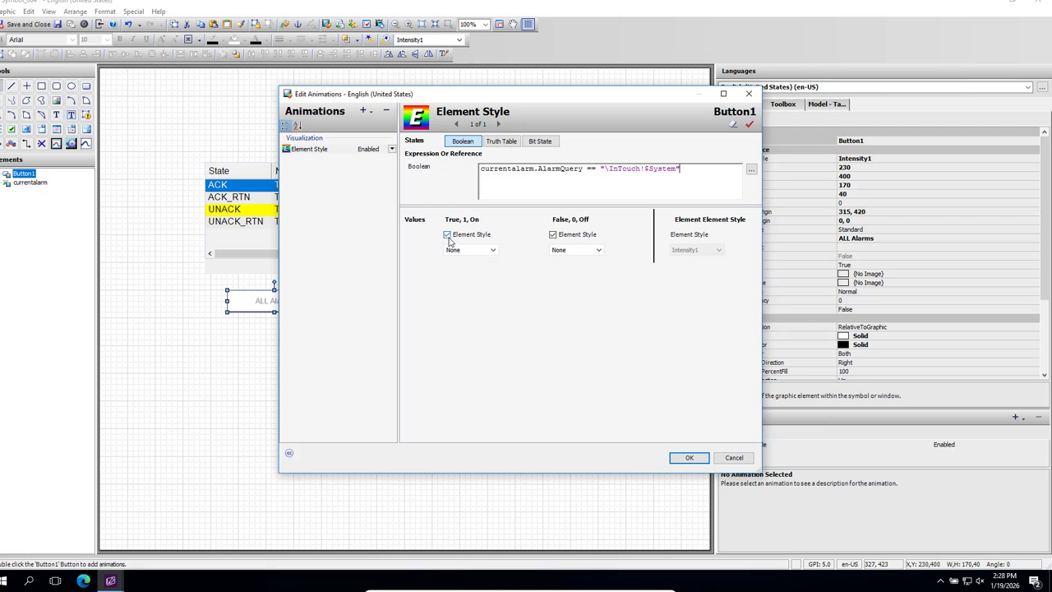
- Set the true-state element style to Intensity4, disable the false-state style, and apply the animation
click(492, 251)
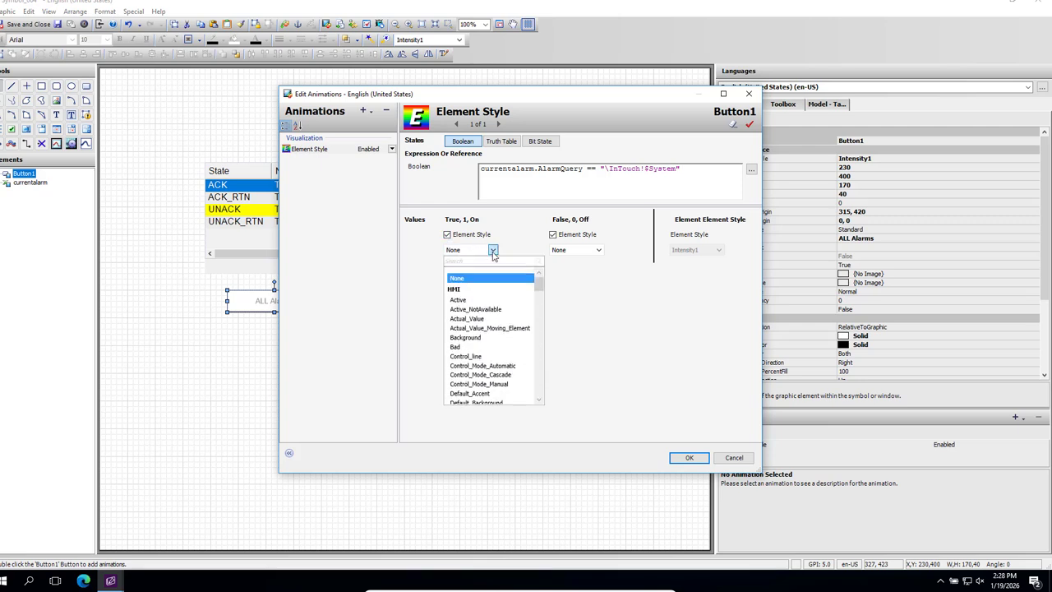
drag(541, 289, 534, 309)
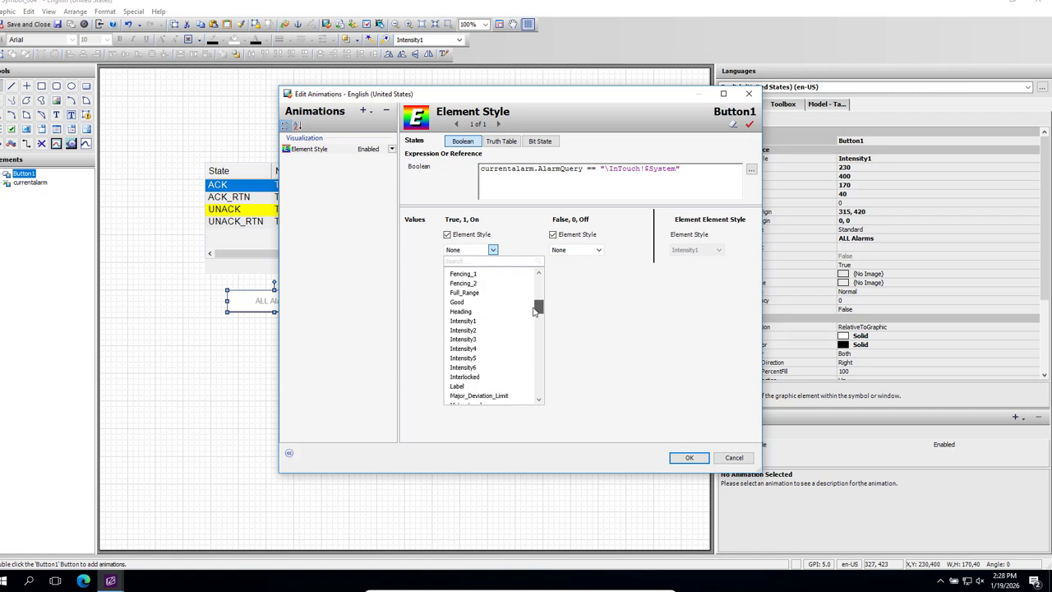
click(464, 349)
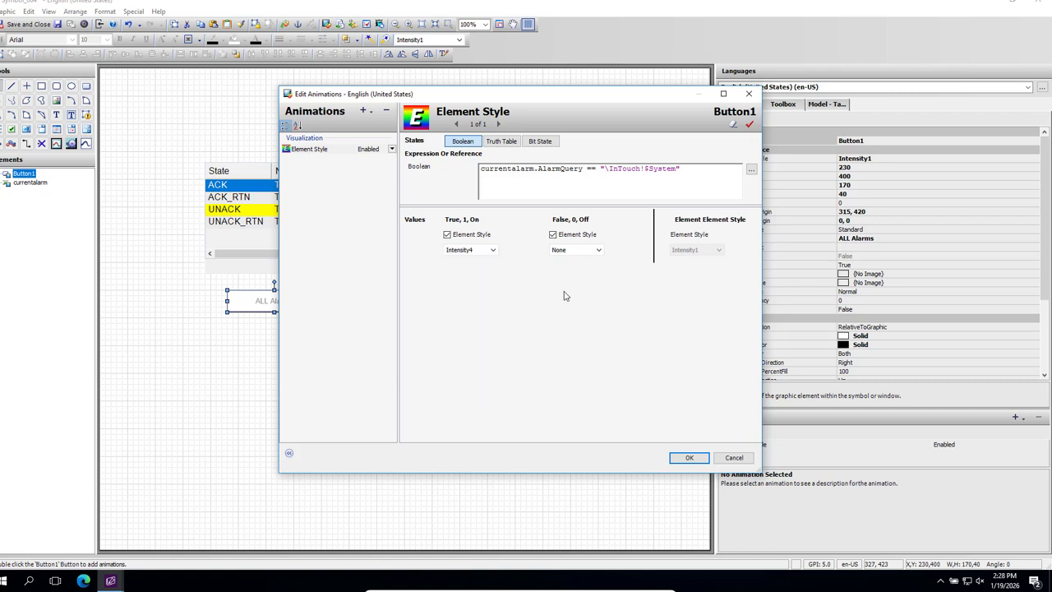
click(553, 235)
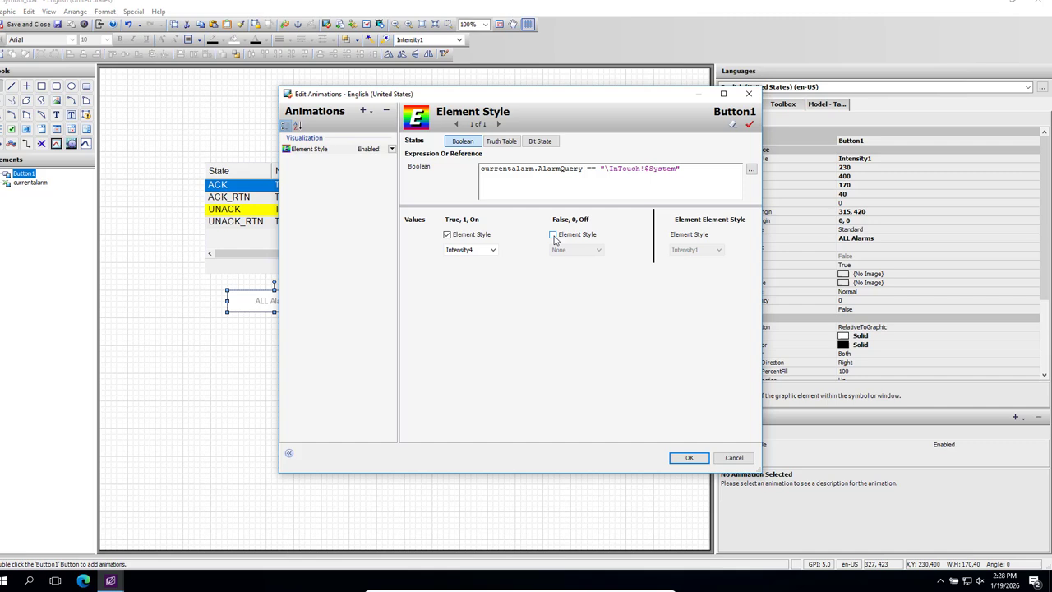
click(687, 457)
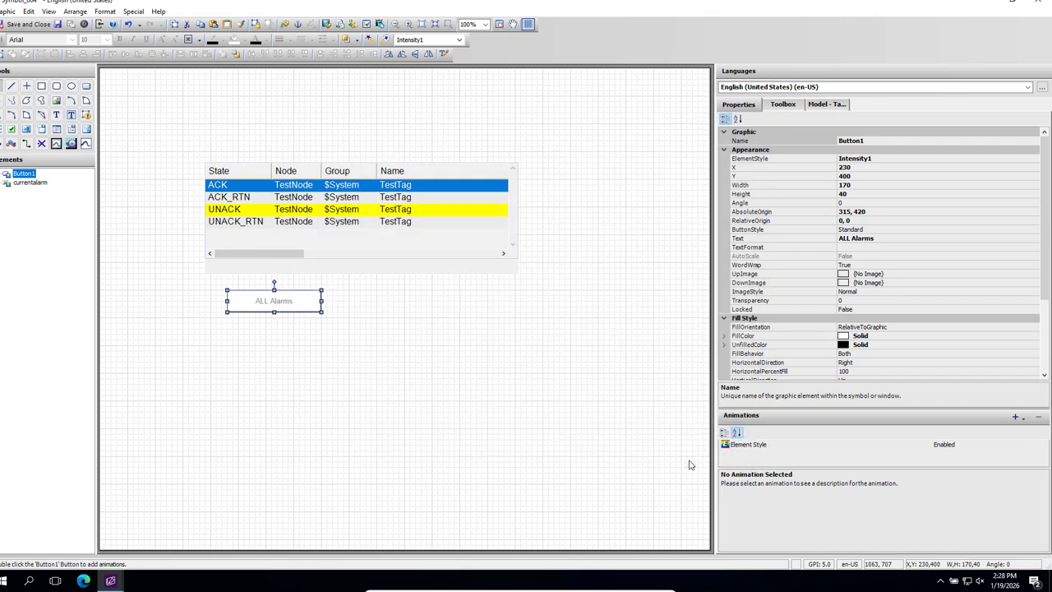
- Reopen the ALL Alarms button's animations and add a Pushbutton animation of the String type
double_click(266, 301)
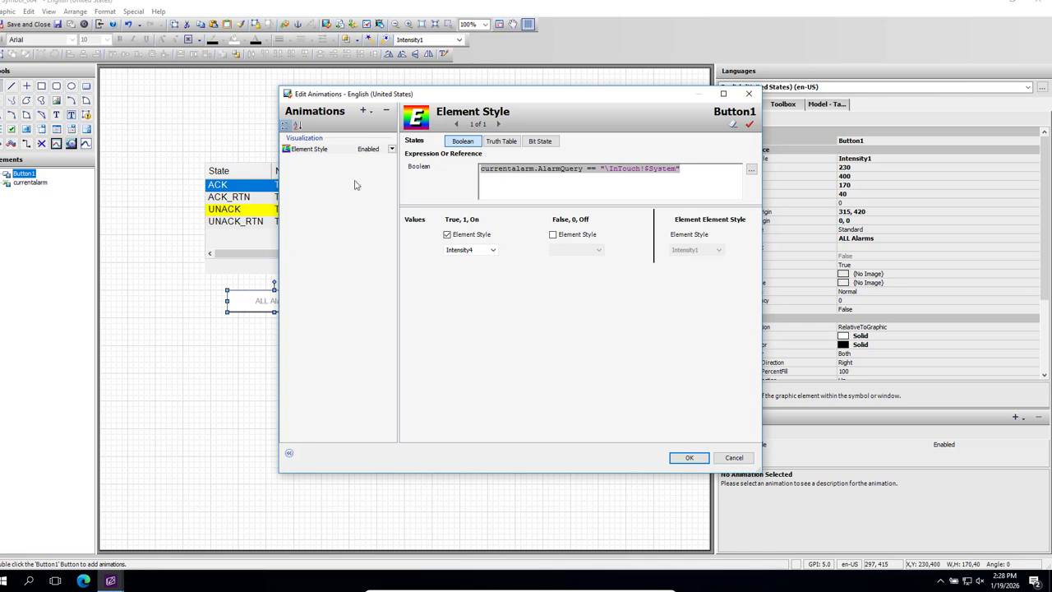
click(366, 110)
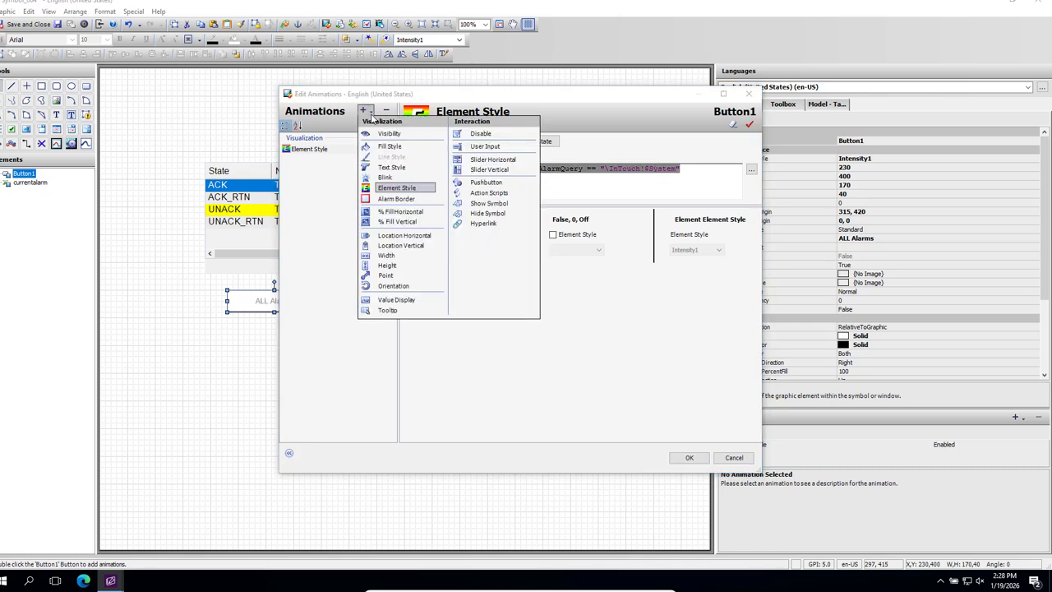
click(486, 183)
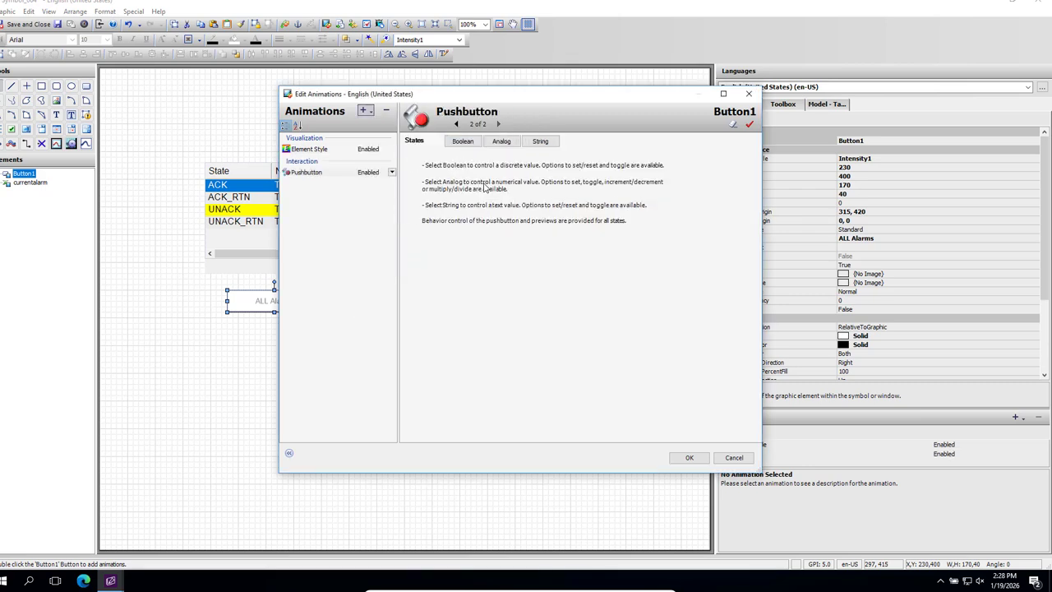
click(541, 145)
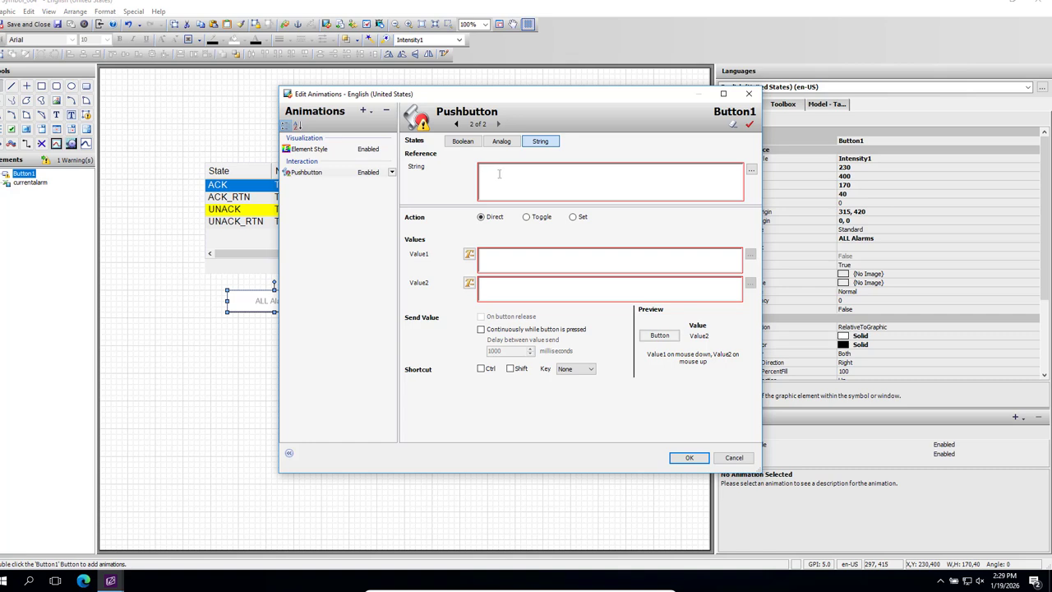
- Set the pushbutton's string reference to currentalarm.AlarmQuery
text(c)
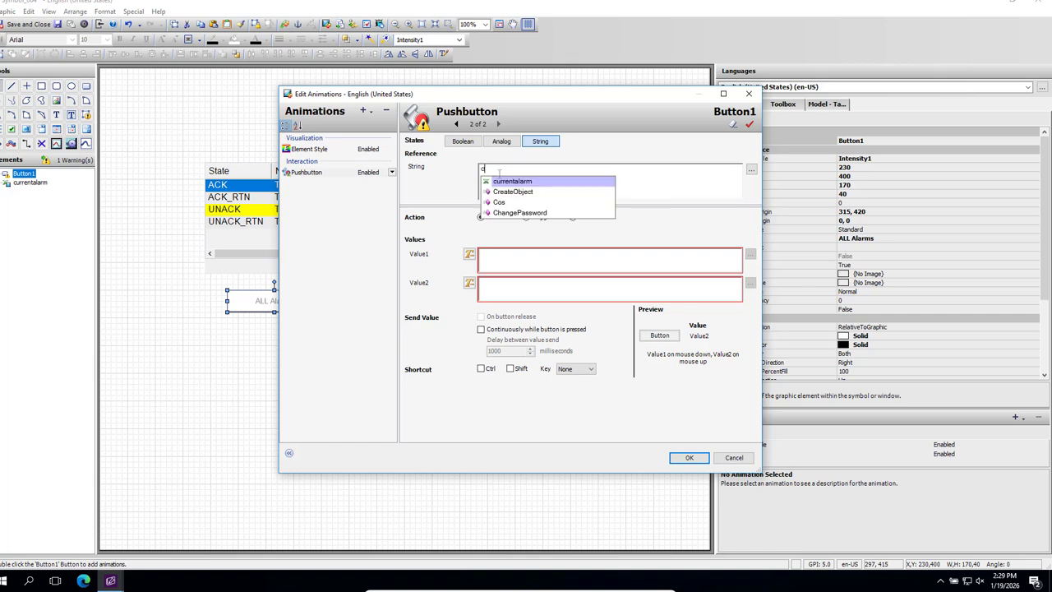
text(ur)
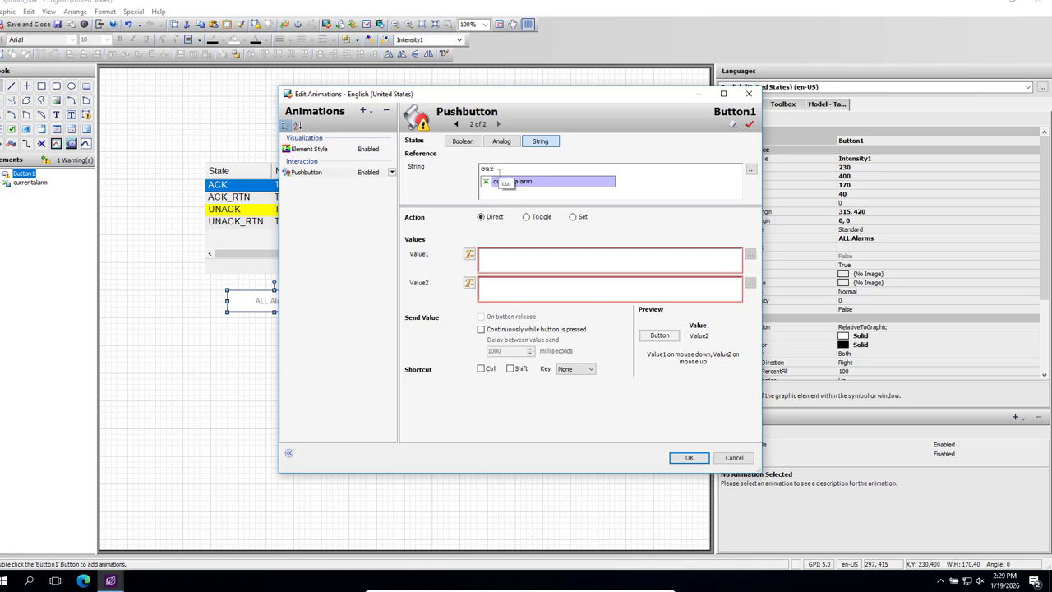
click(499, 185)
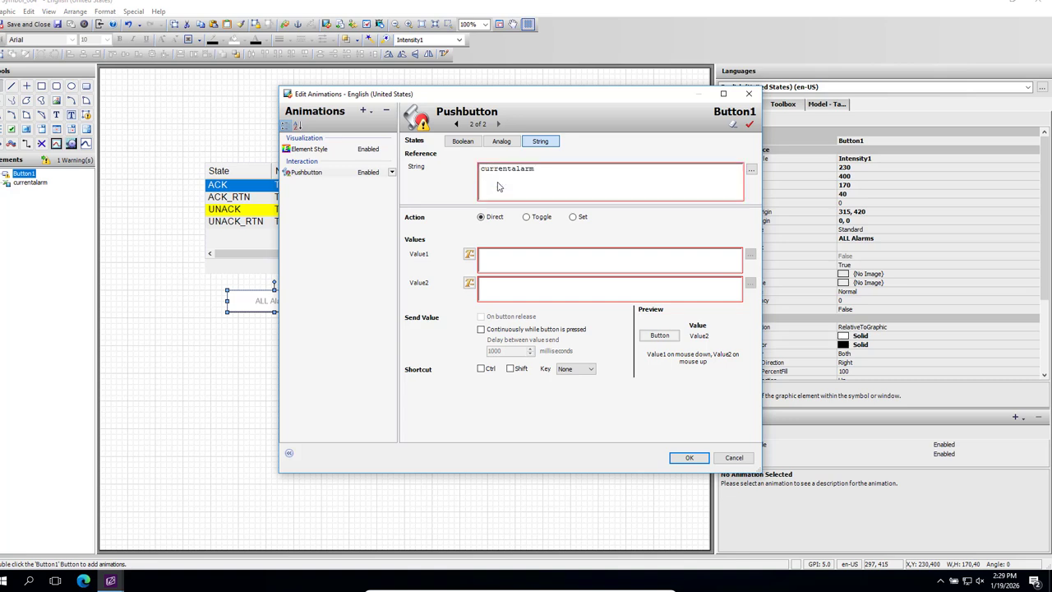
text(.)
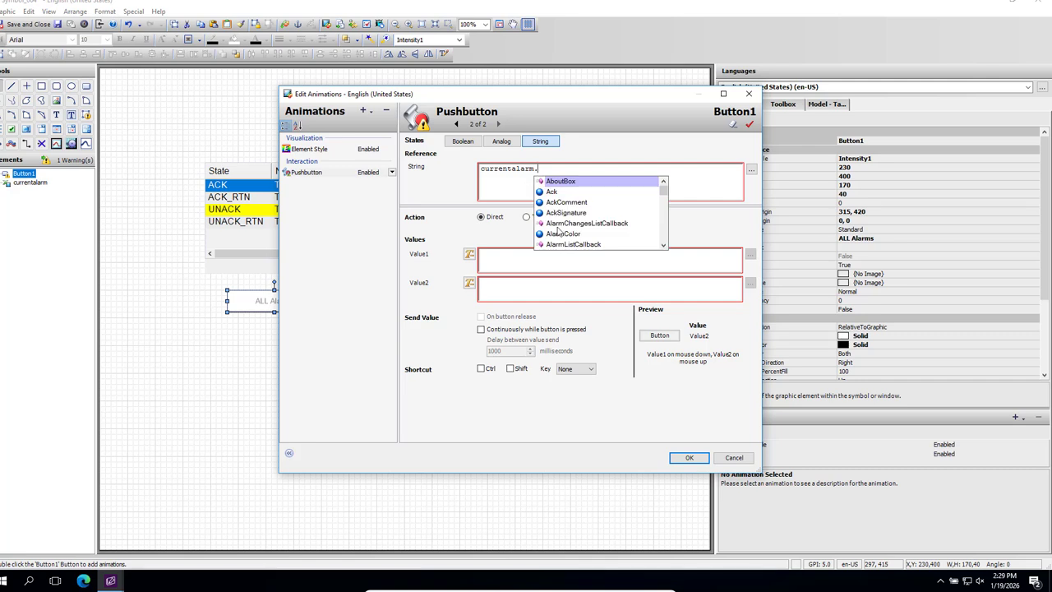
text(alarm)
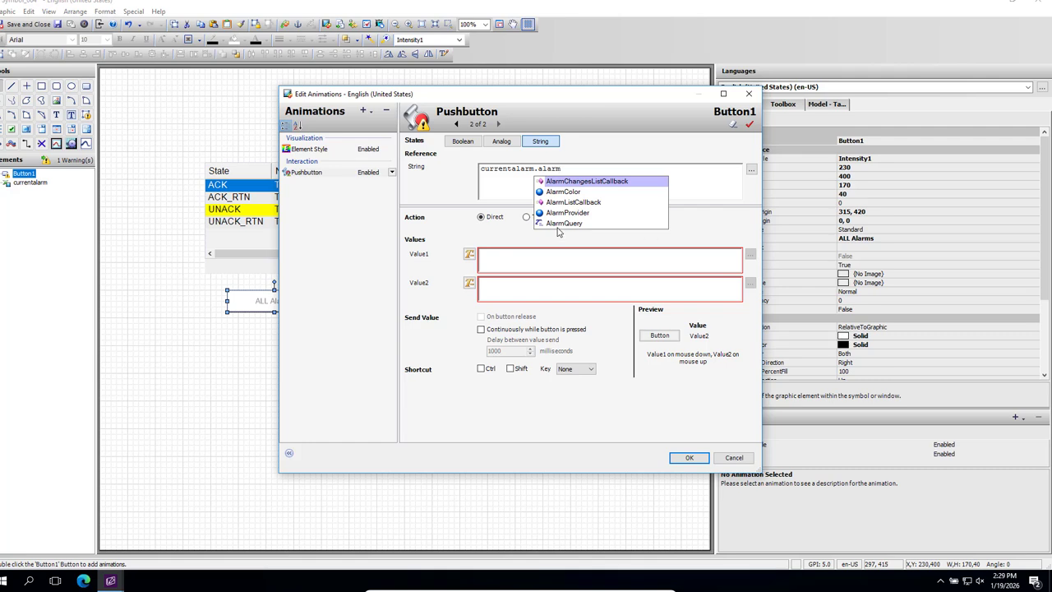
double_click(565, 224)
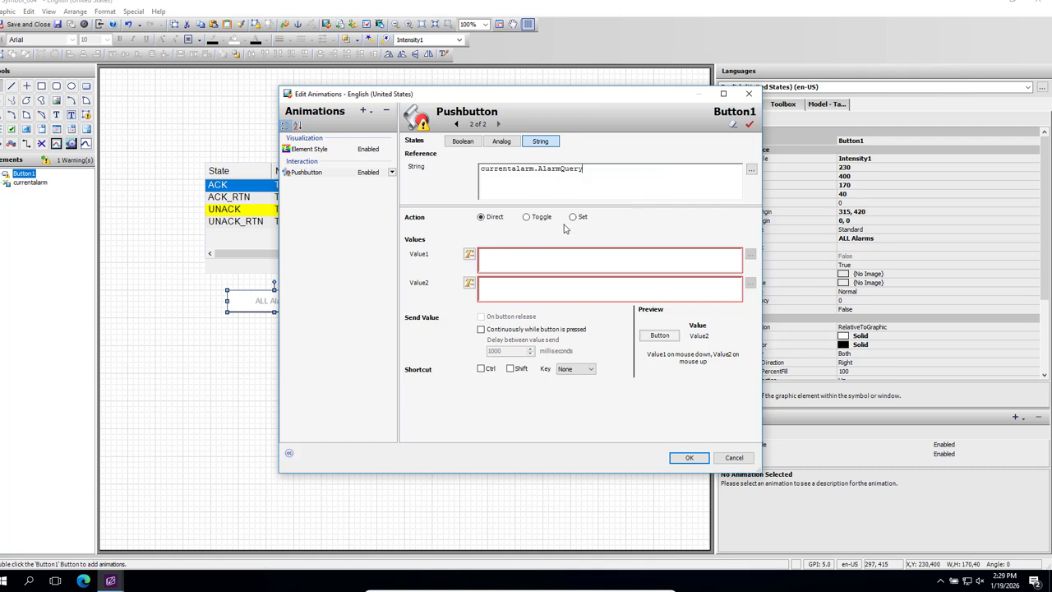
- Set the pushbutton's action to Set with \InTouch!$System pasted as Value1, and apply the animation
click(574, 217)
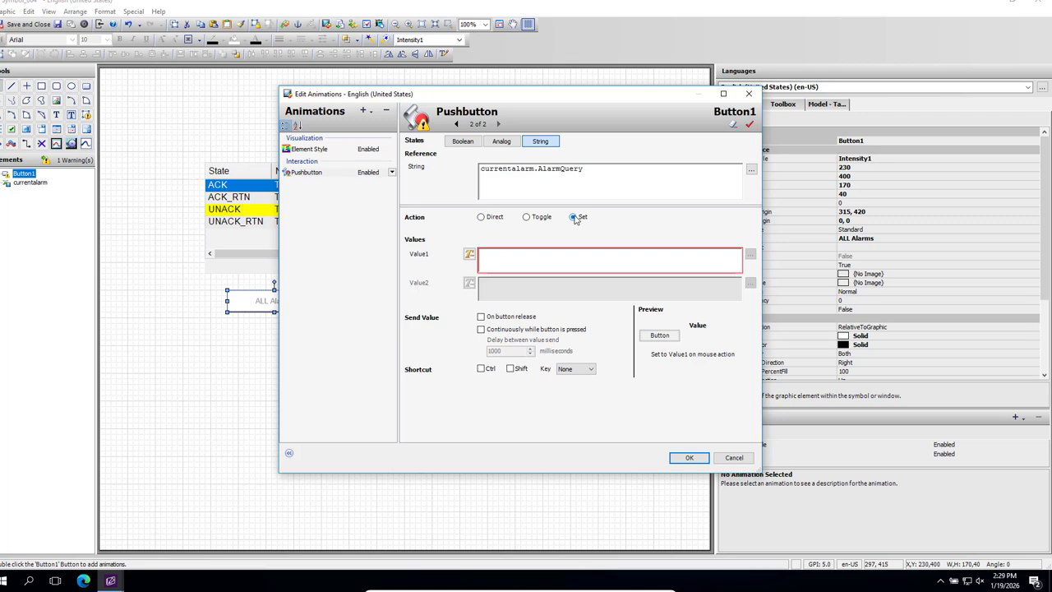
right_click(501, 258)
click(533, 318)
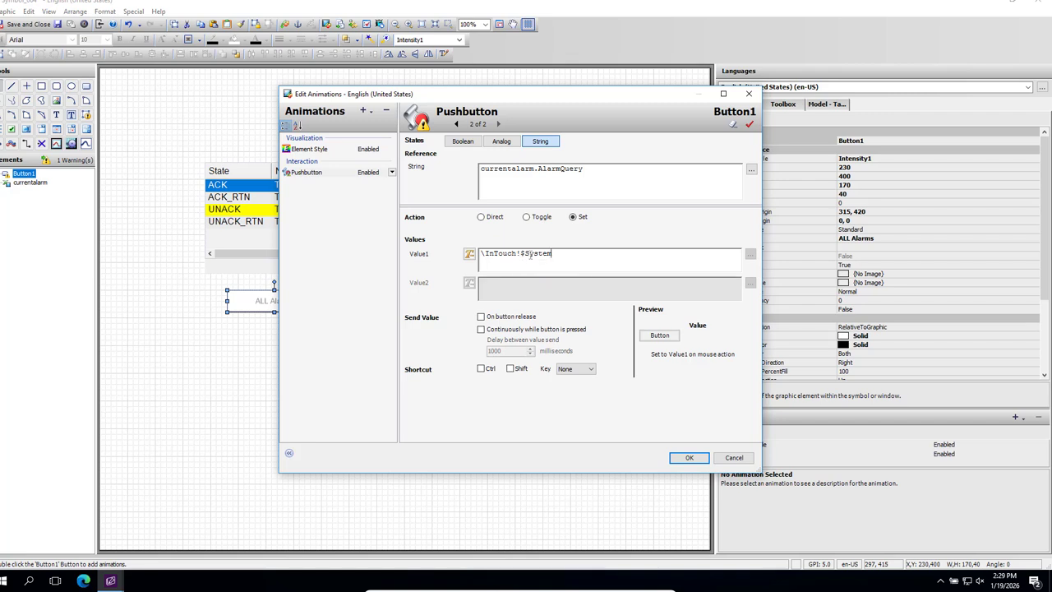
click(688, 459)
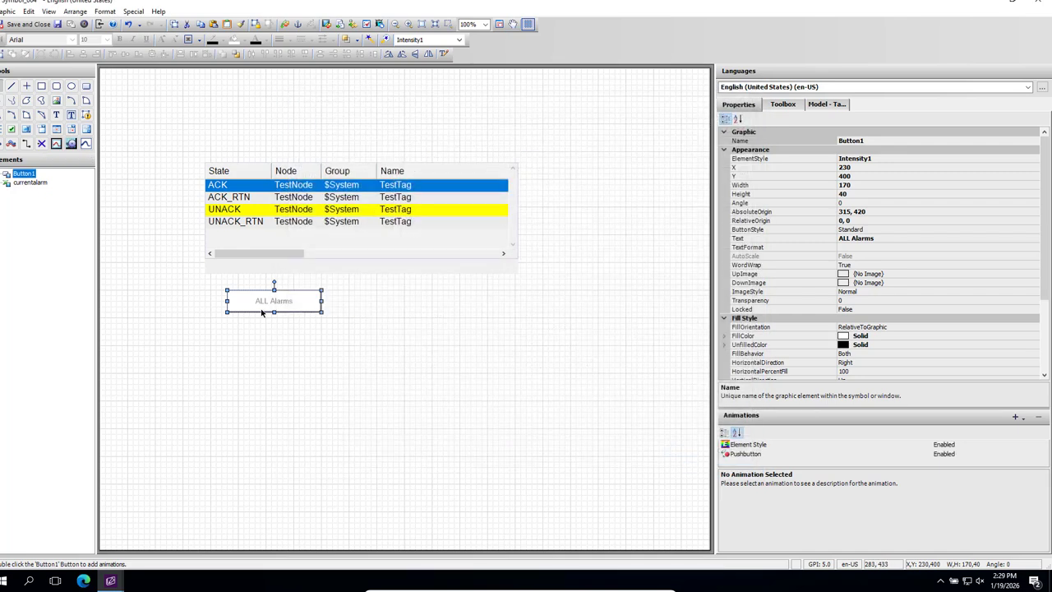
- Draw a button about 180 by 50 beside the ALL Alarms button and label it ACK
click(86, 89)
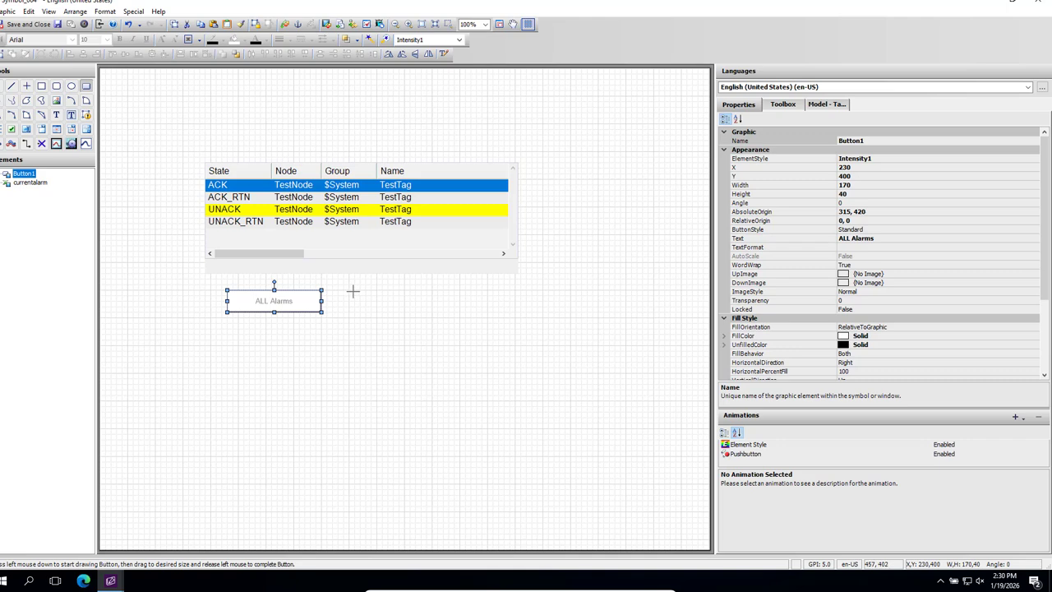
drag(354, 290, 456, 321)
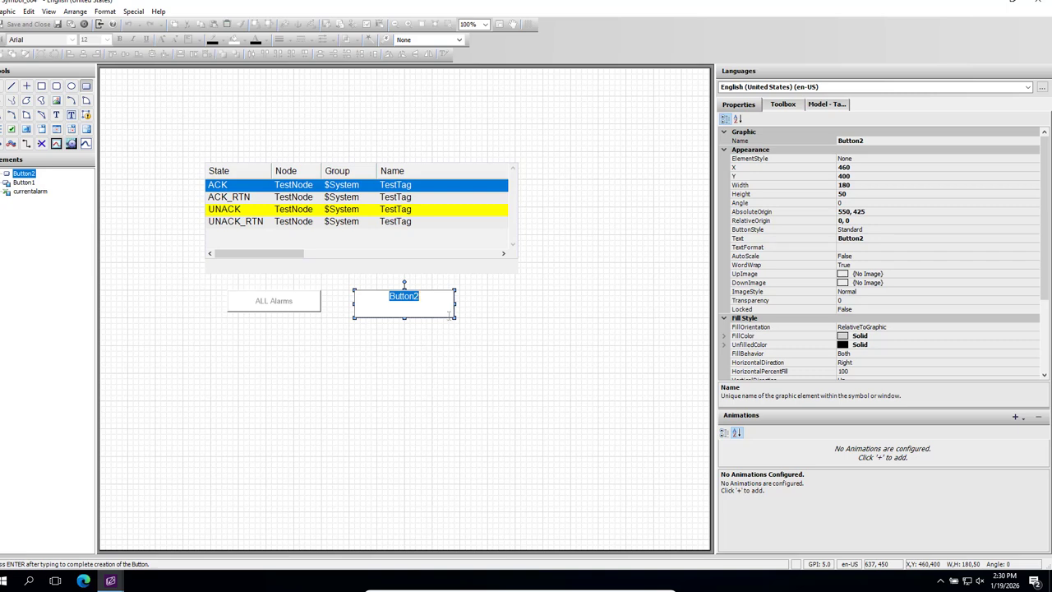
text(ACK)
key(Return)
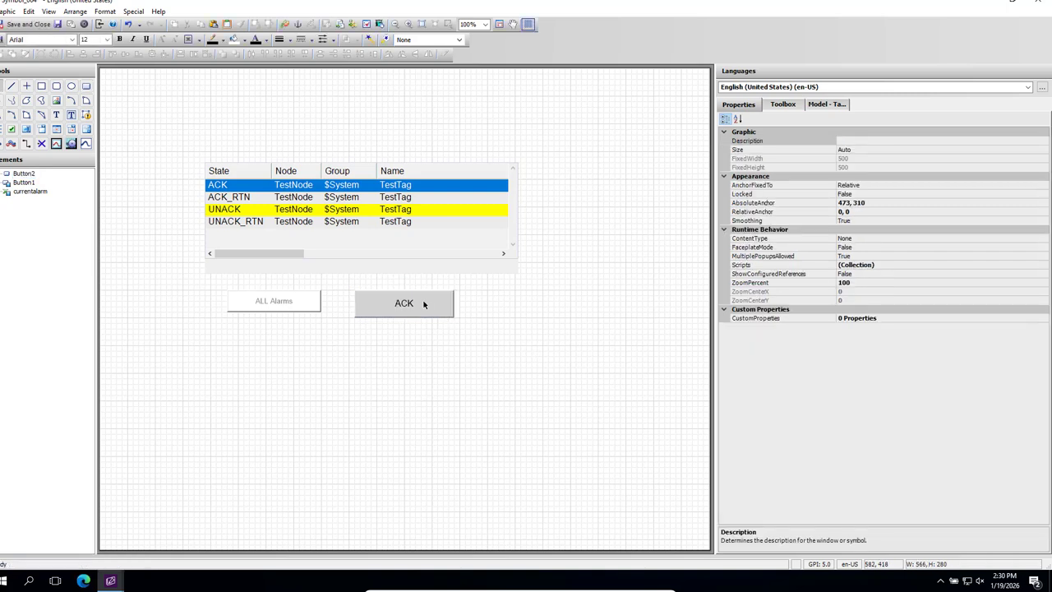
- Apply the Intensity1 element style to the ACK button
click(458, 39)
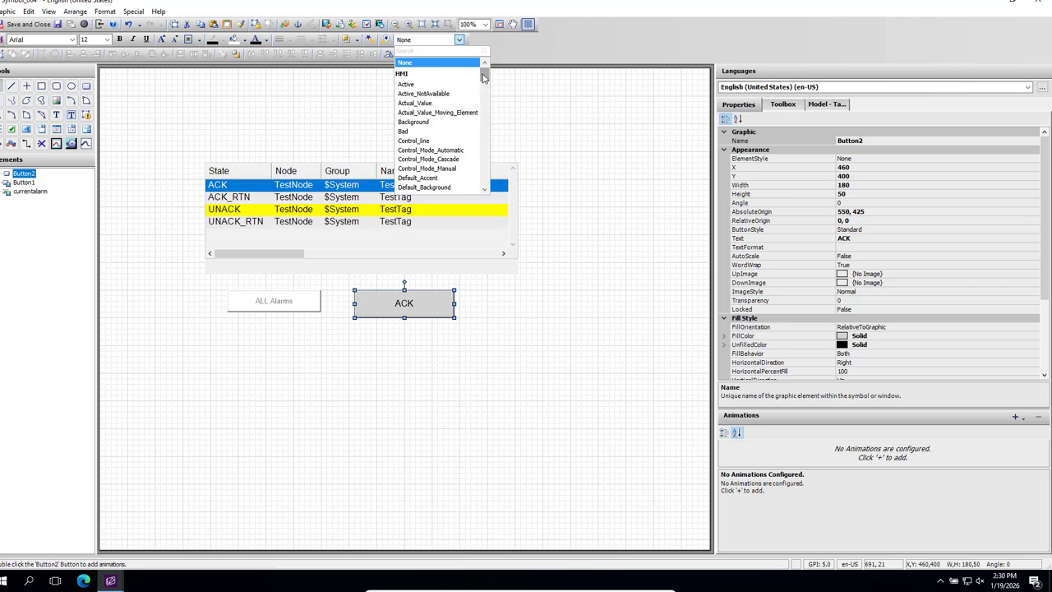
drag(483, 75, 483, 104)
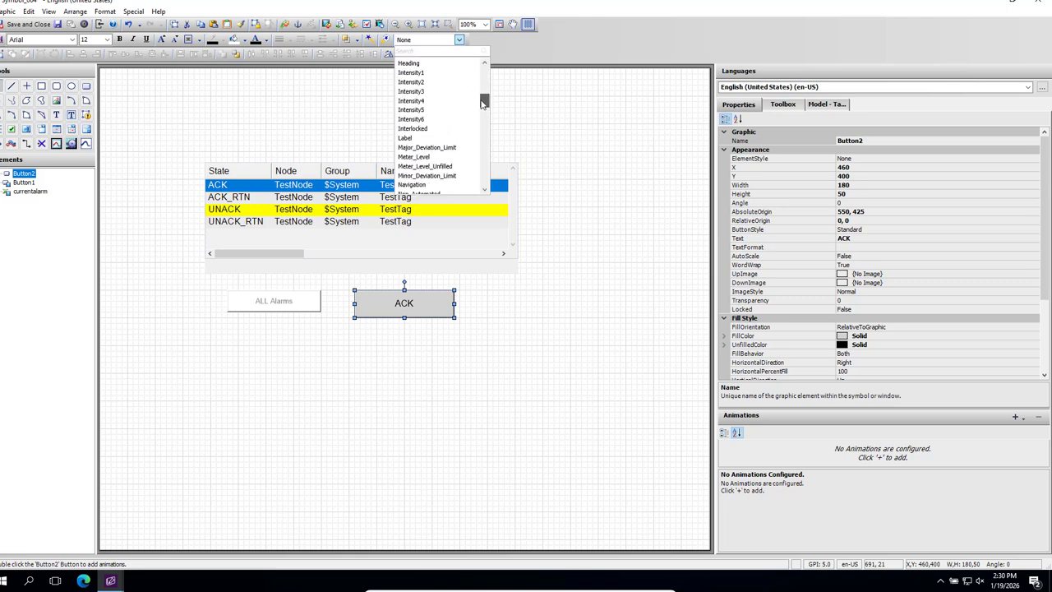
click(418, 75)
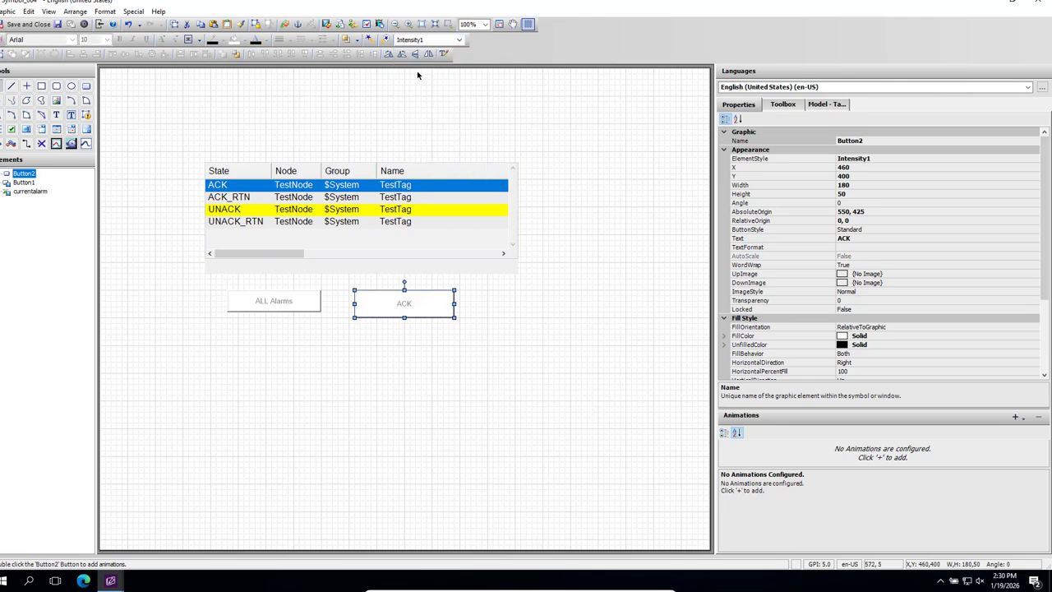
- Add a User Input animation of the Boolean type to the ACK button
double_click(407, 306)
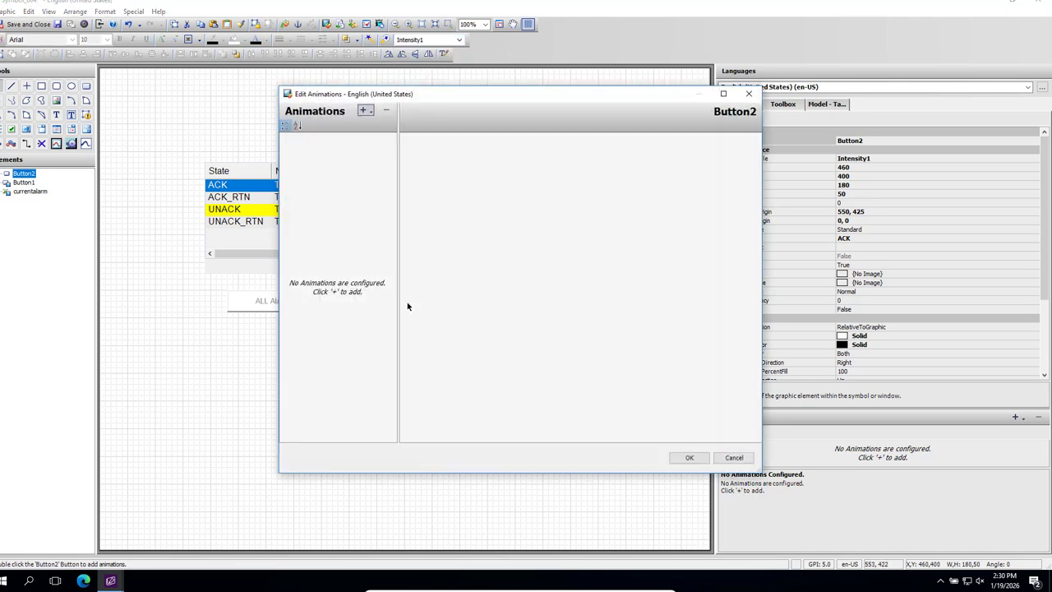
click(368, 113)
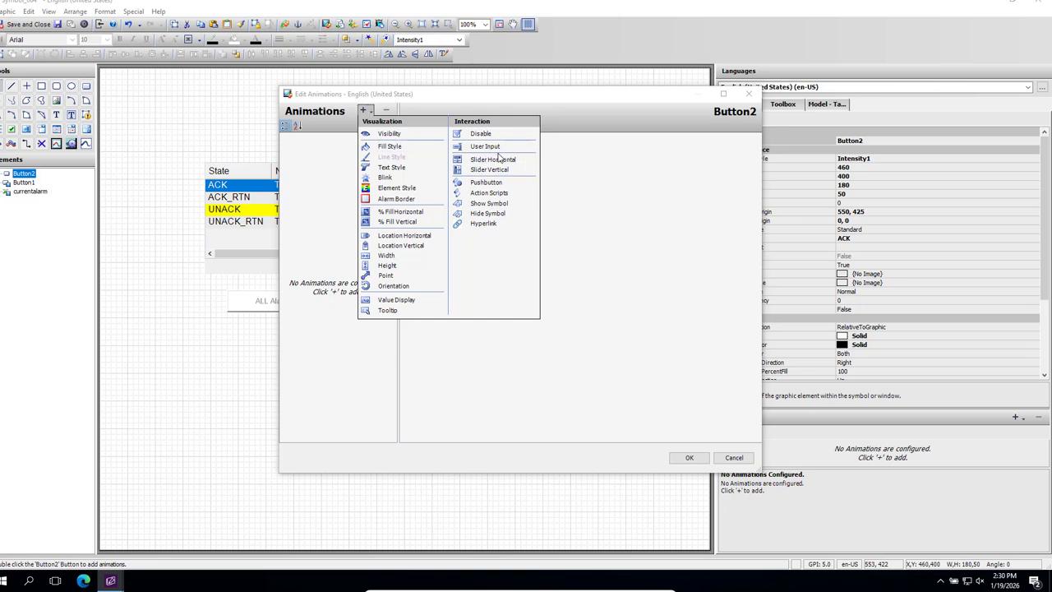
click(487, 147)
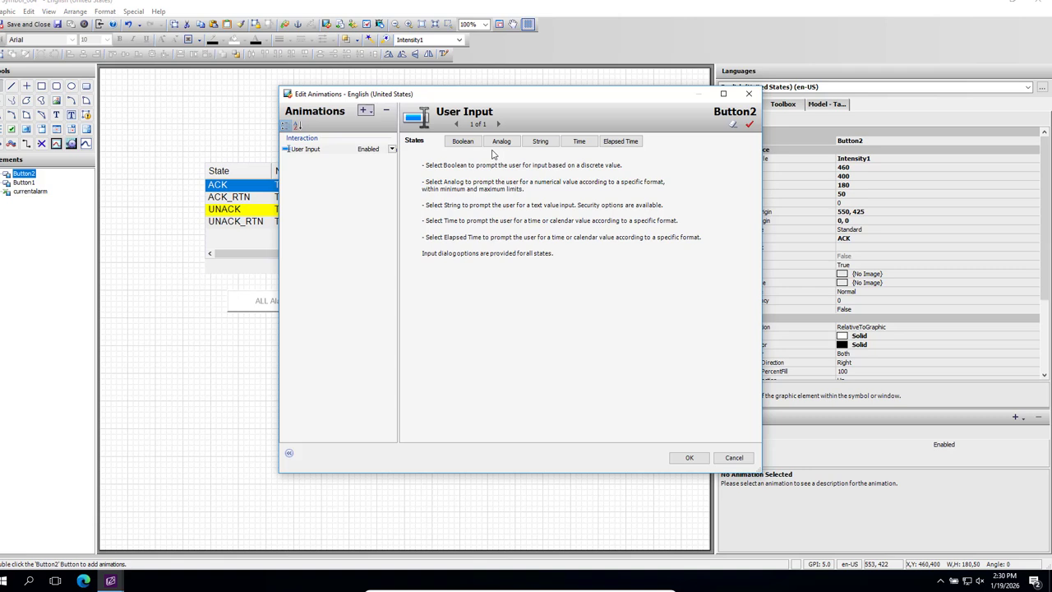
click(463, 145)
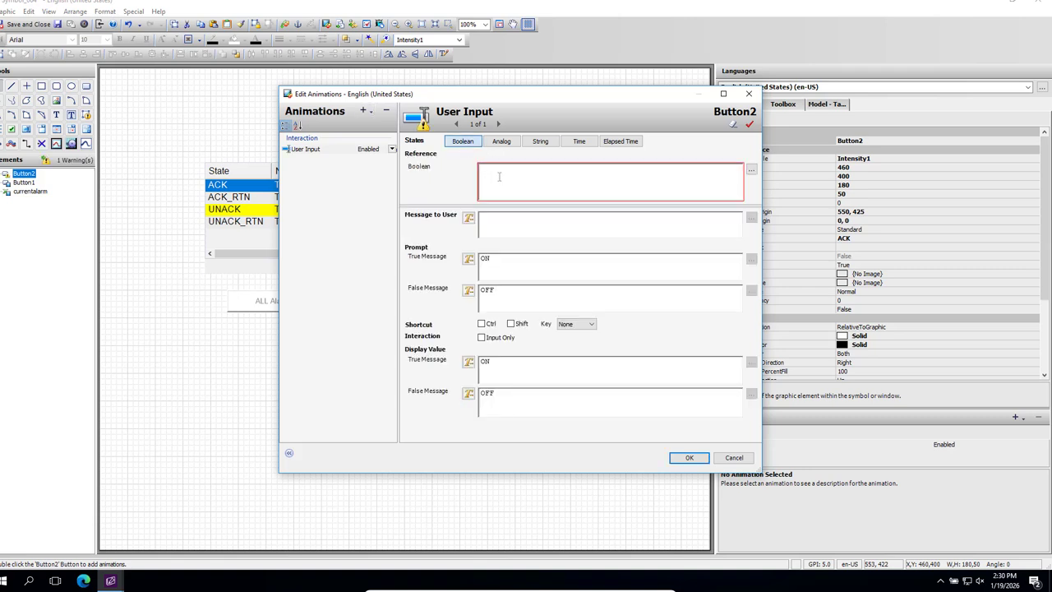
- Set the user input's Boolean reference to currentalarm.AlarmQuery
right_click(499, 177)
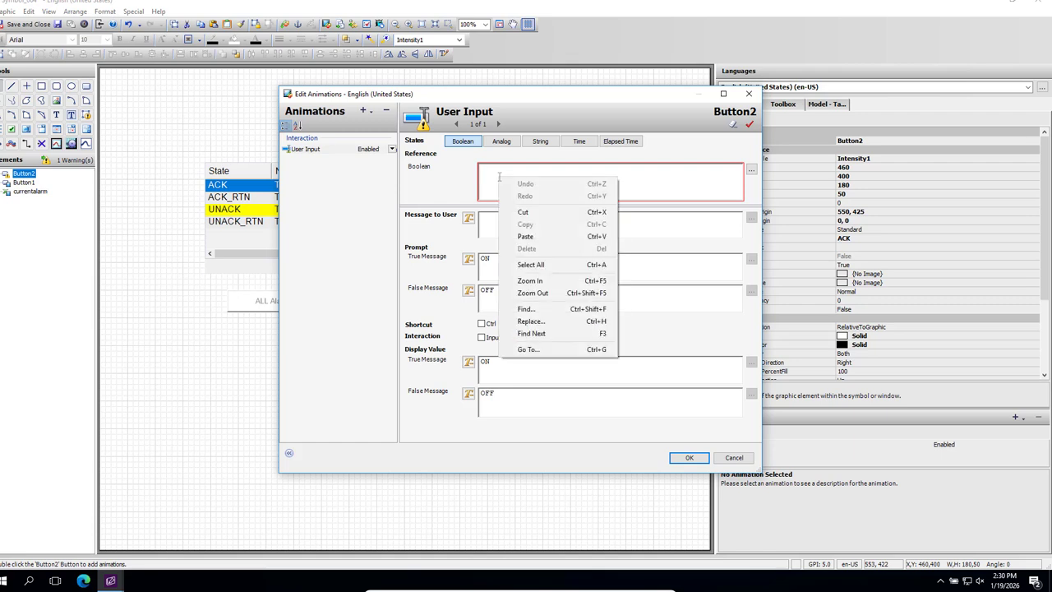
click(486, 170)
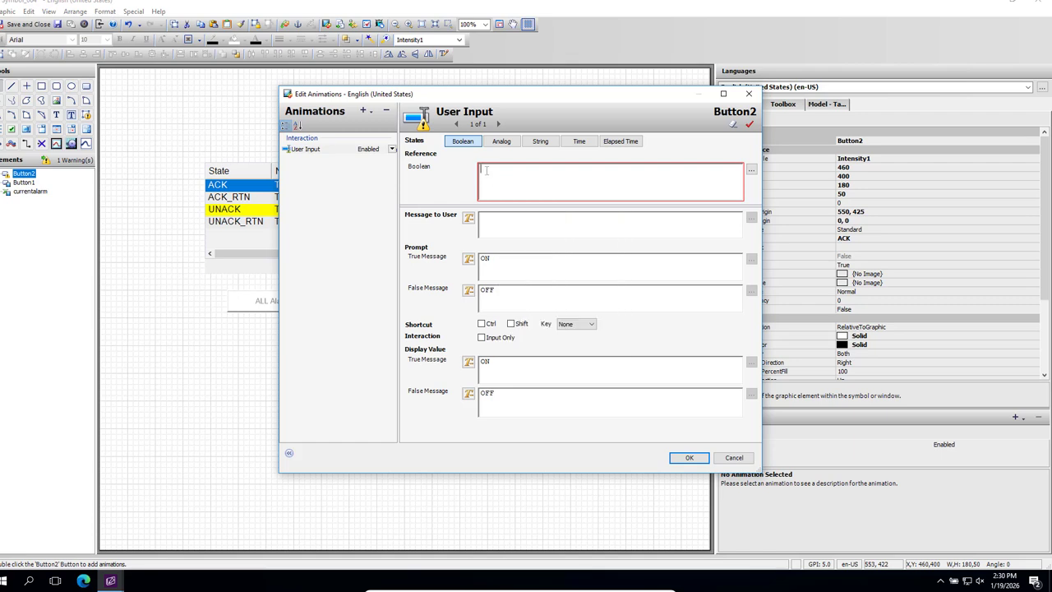
text(u)
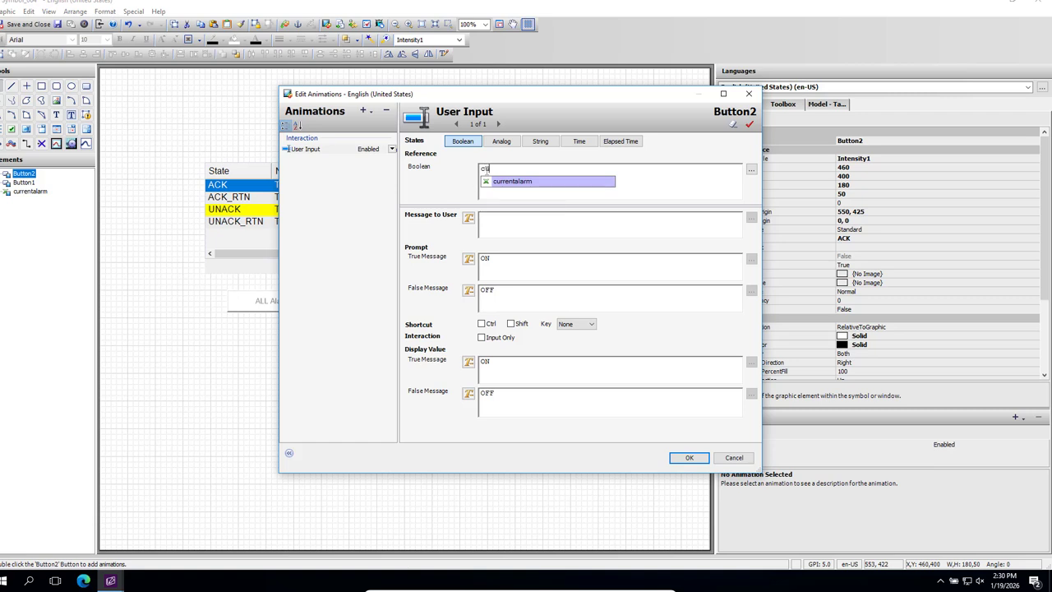
click(518, 182)
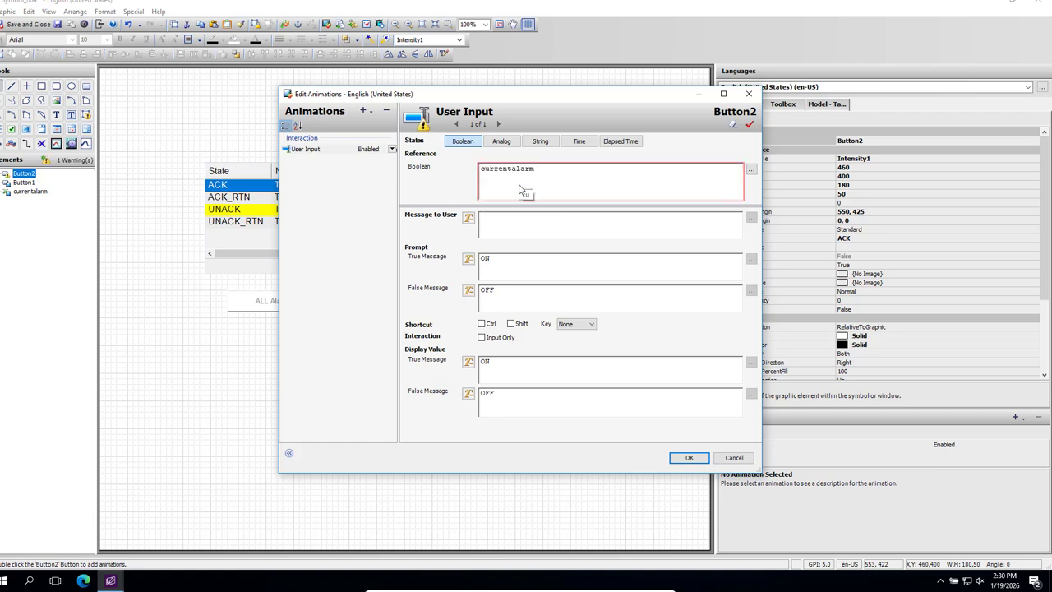
text(.)
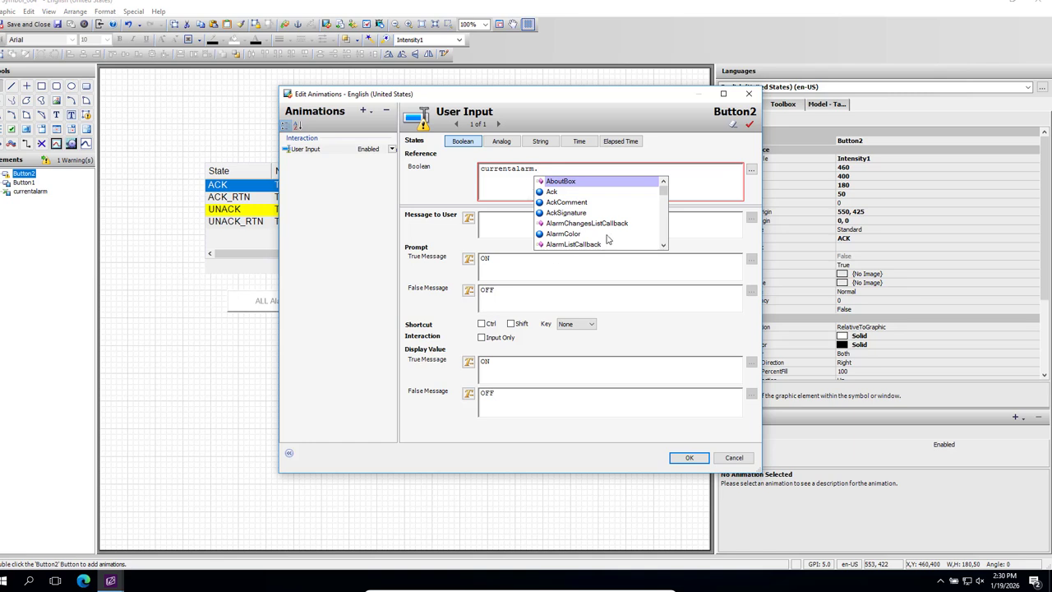
click(663, 198)
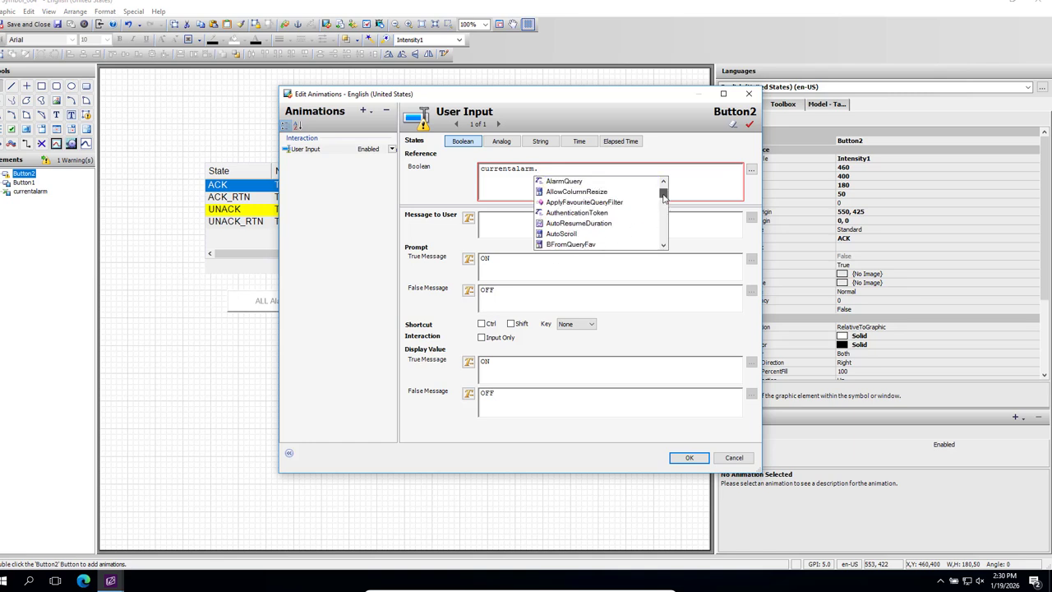
drag(664, 198, 661, 190)
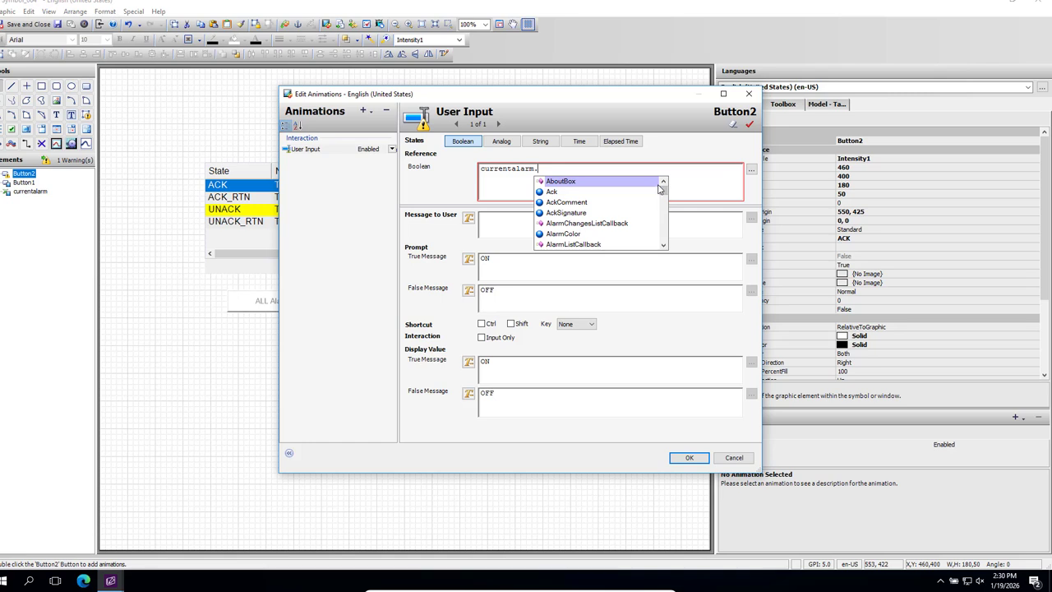
text(ala)
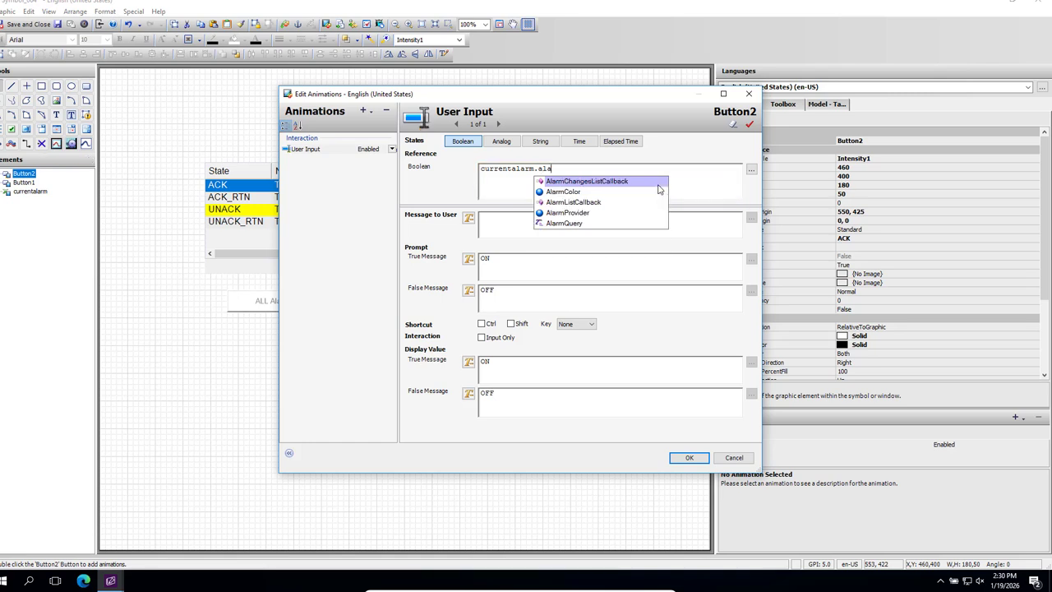
click(573, 223)
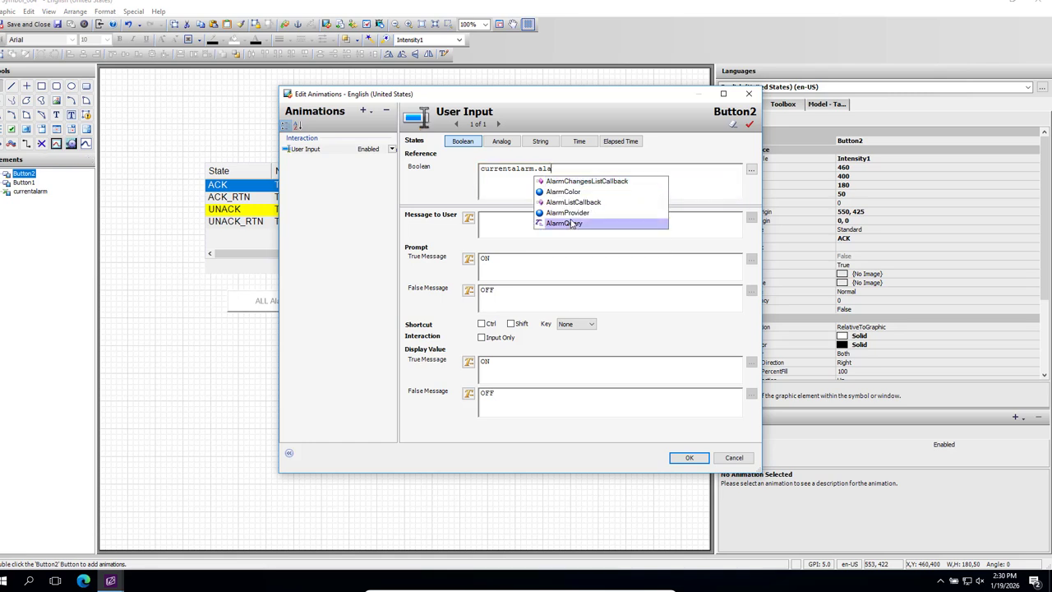
double_click(573, 224)
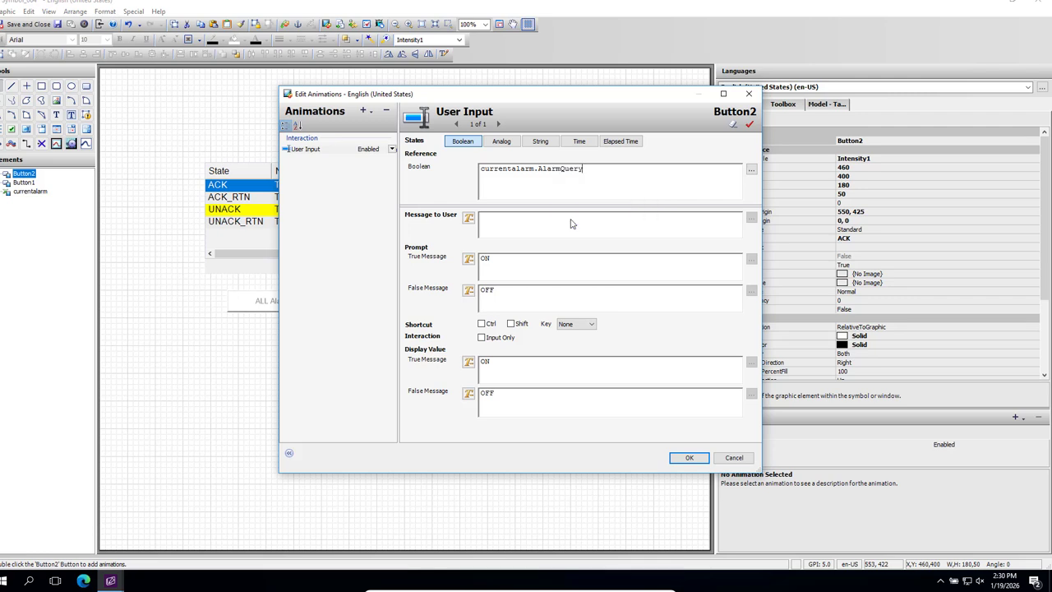
text(.)
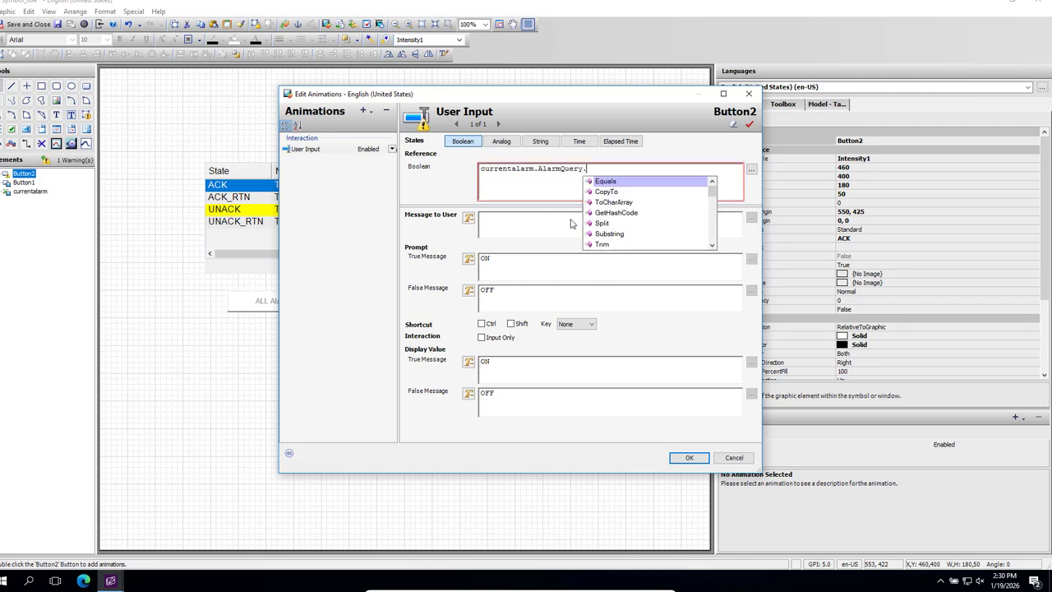
text(ac)
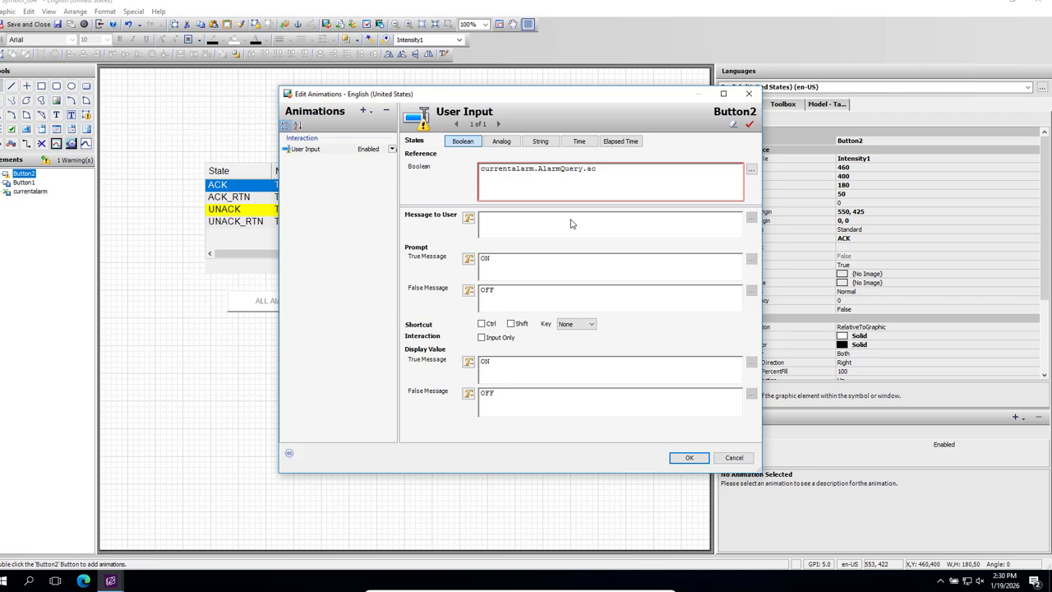
text(k)
key(BackSpace)
key(BackSpace)
text(a)
key(BackSpace)
key(BackSpace)
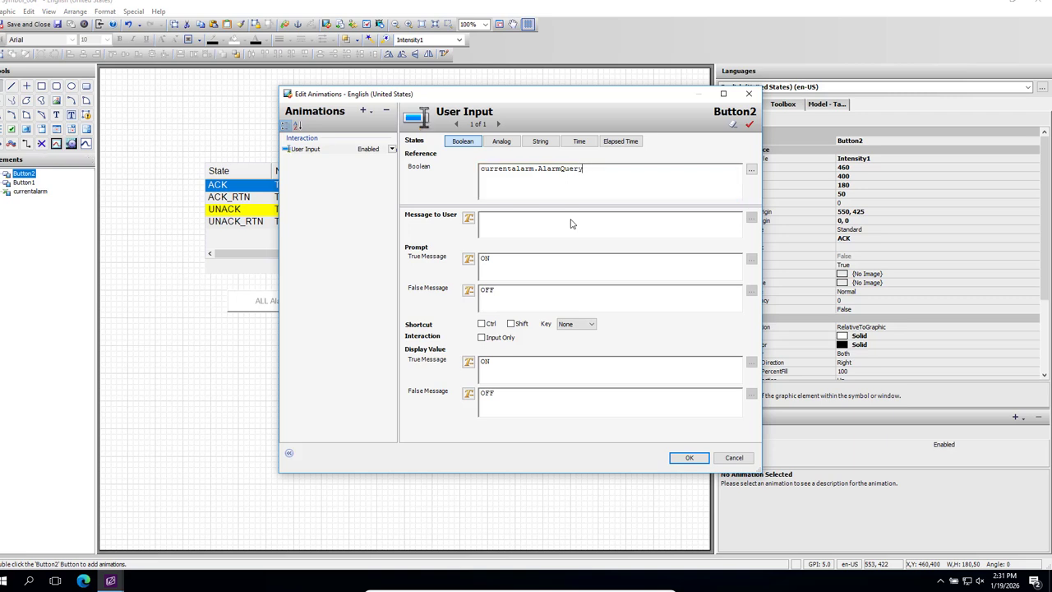
text(.)
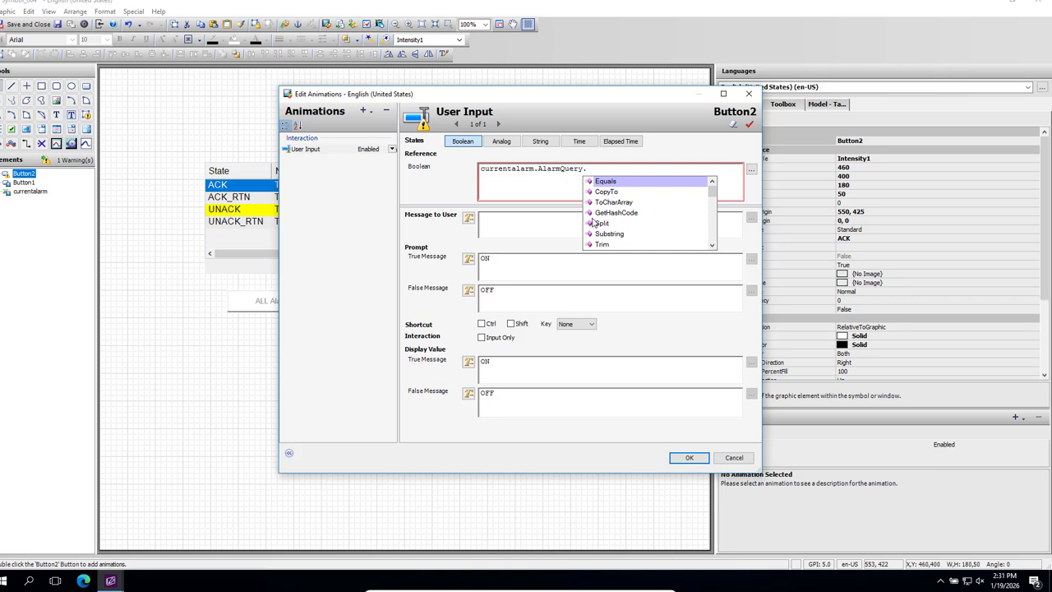
text(ac)
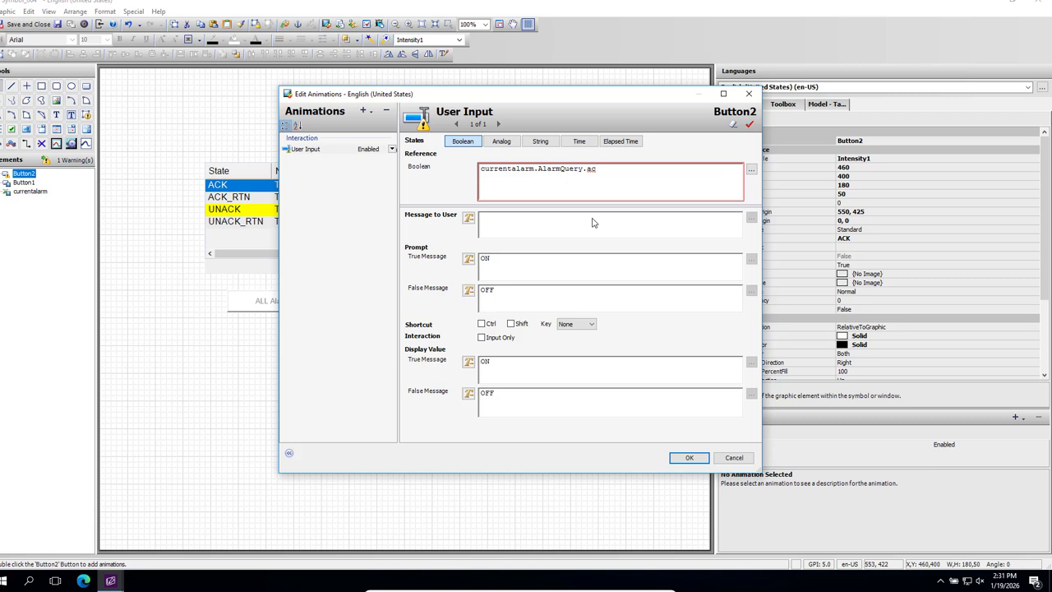
text(k)
click(553, 224)
click(617, 168)
key(BackSpace)
key(BackSpace)
key(BackSpace)
text(a)
text(c)
key(BackSpace)
key(BackSpace)
key(BackSpace)
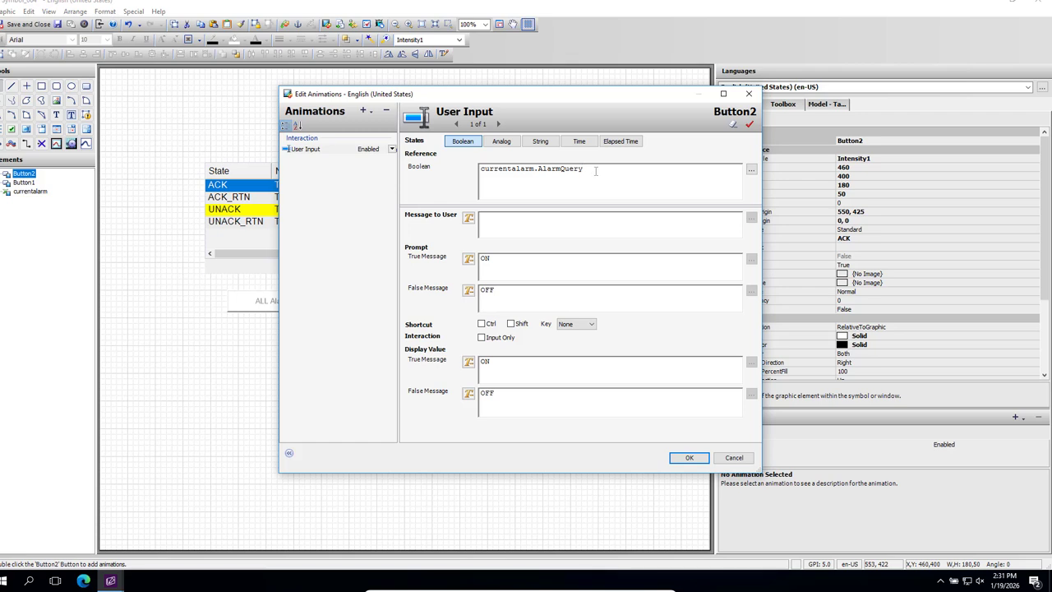
- Enter "Do you want to acknowledge the alarms ?" as the message to the user
click(506, 220)
text(Do you want to acknowledge the alarm)
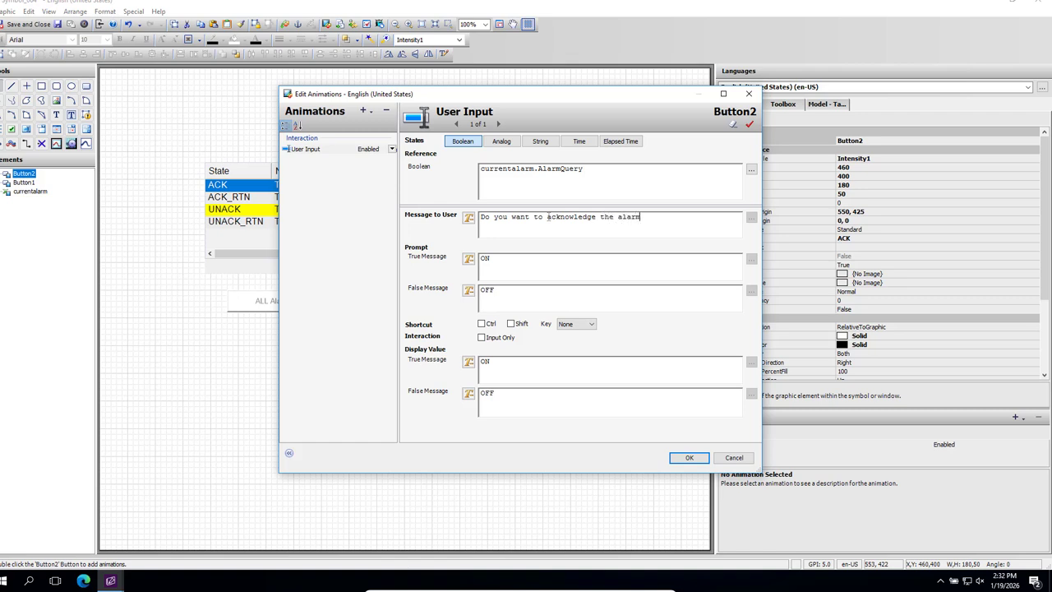
text(s ?)
- Set the prompt's true message to Yes and false message to No, and enable Input Only
click(514, 259)
key(BackSpace)
key(BackSpace)
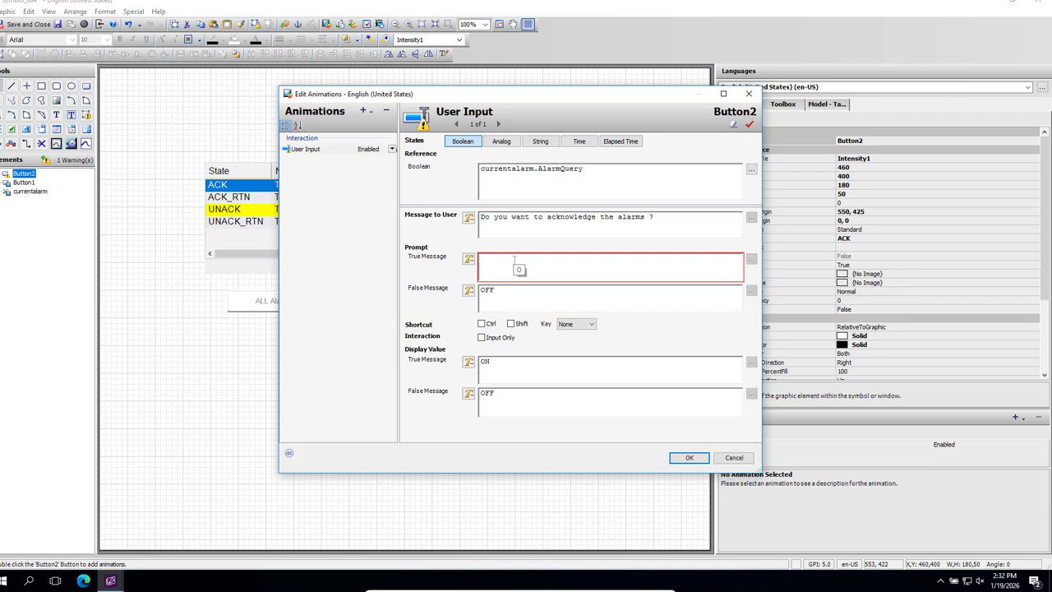
text(Yes)
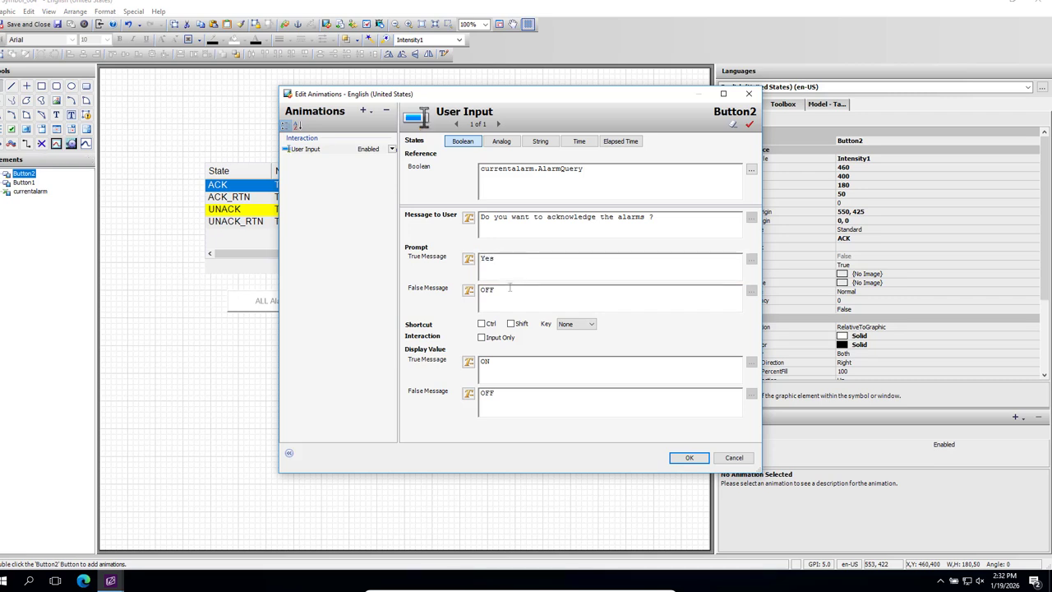
click(505, 293)
key(BackSpace)
key(BackSpace)
key(BackSpace)
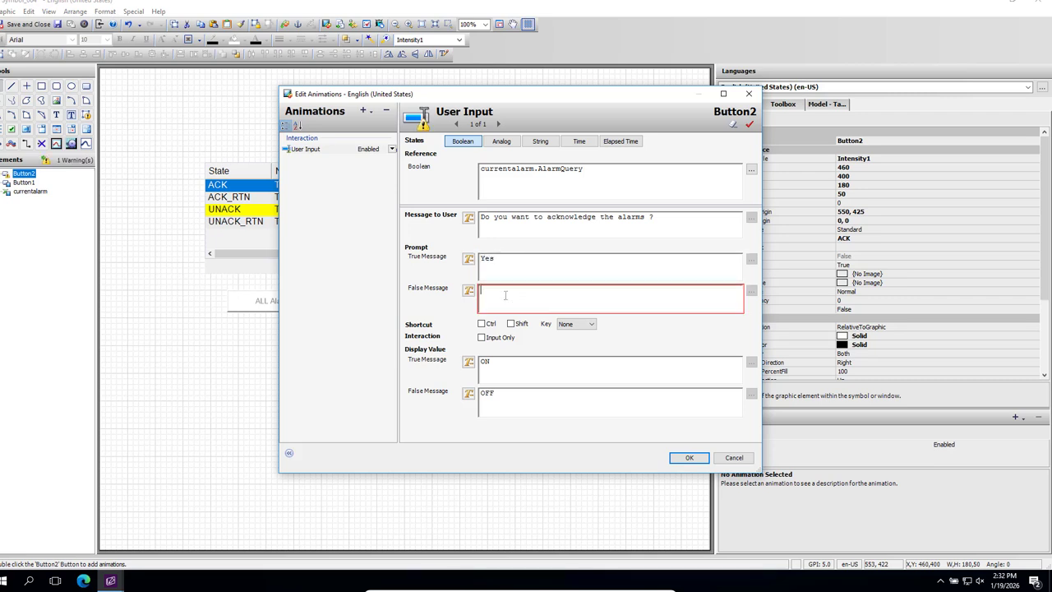
text(No)
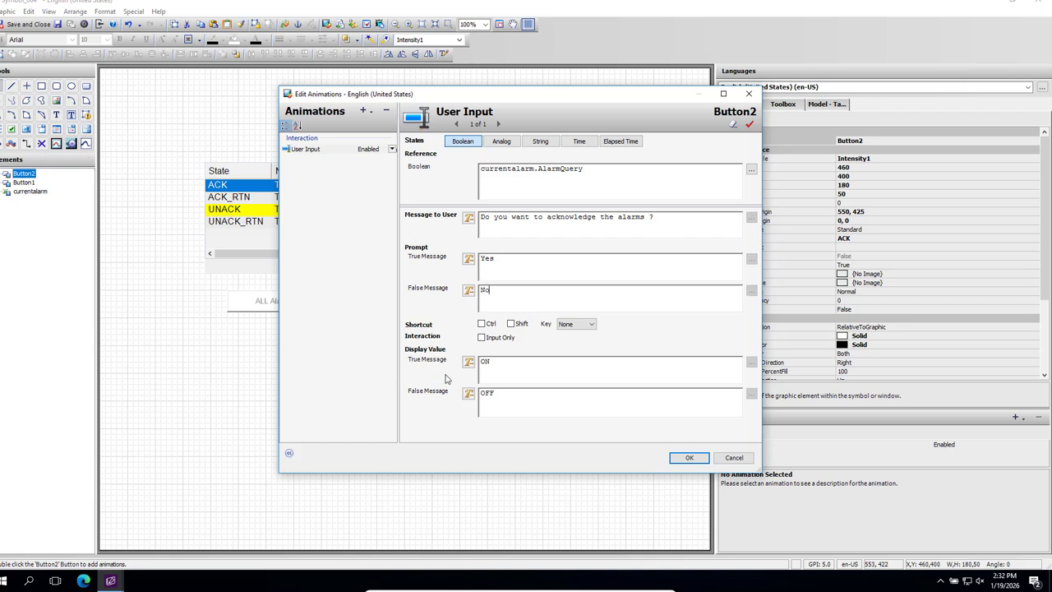
click(482, 339)
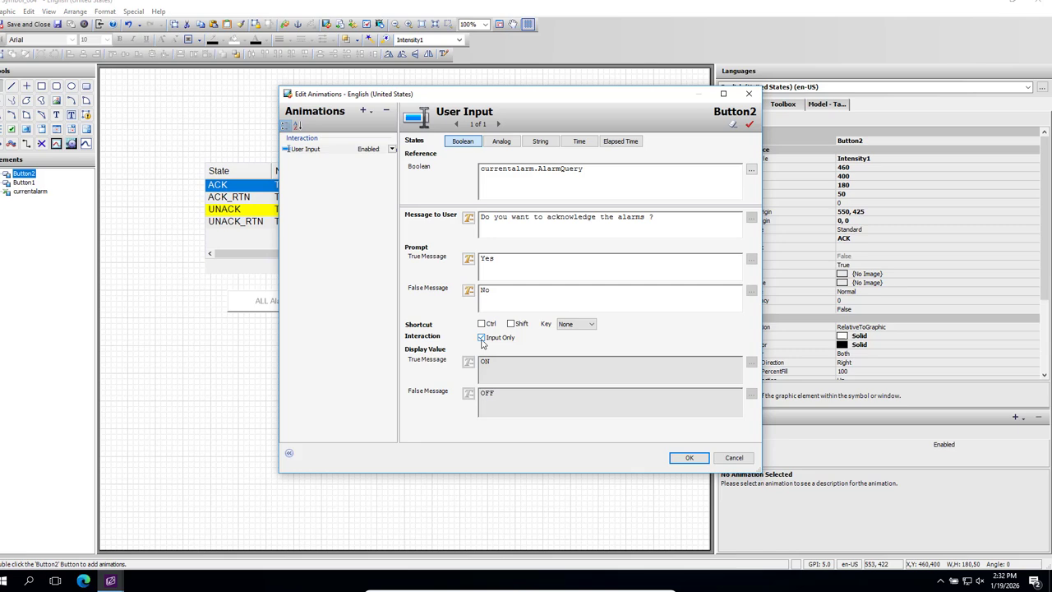
- Reposition the ACK button at X 470, Y 380 and set its user input's Boolean reference to InTouch:$System.Ack
click(687, 458)
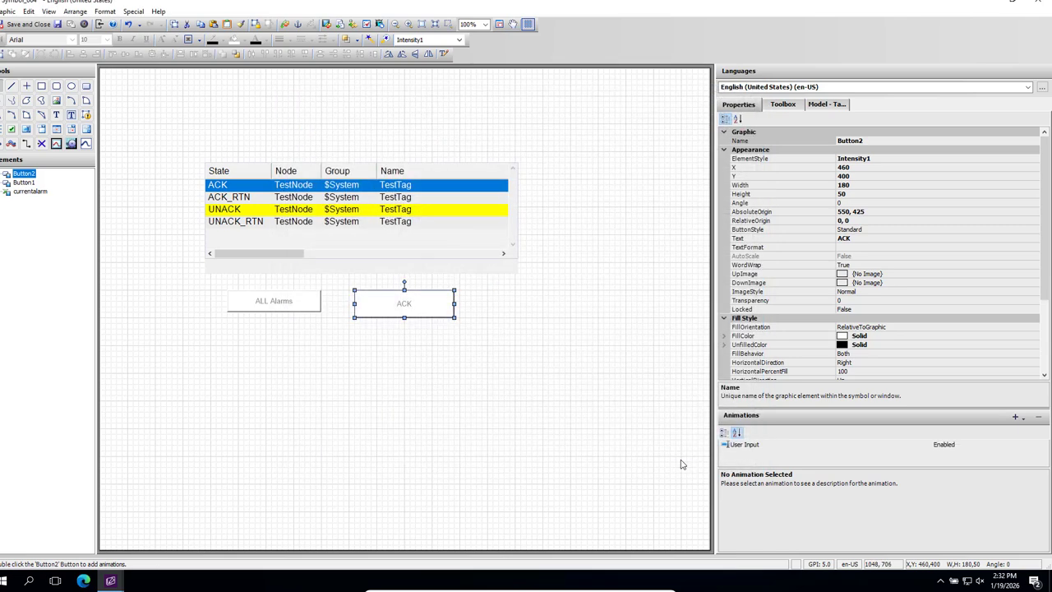
drag(404, 298, 411, 282)
double_click(412, 282)
text(I)
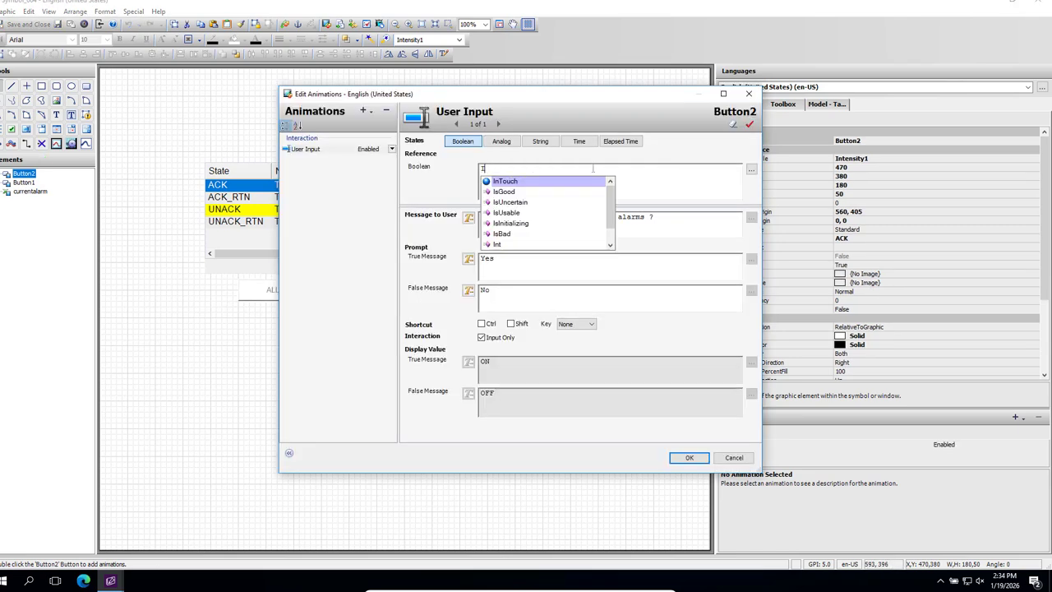
text(nTouch)
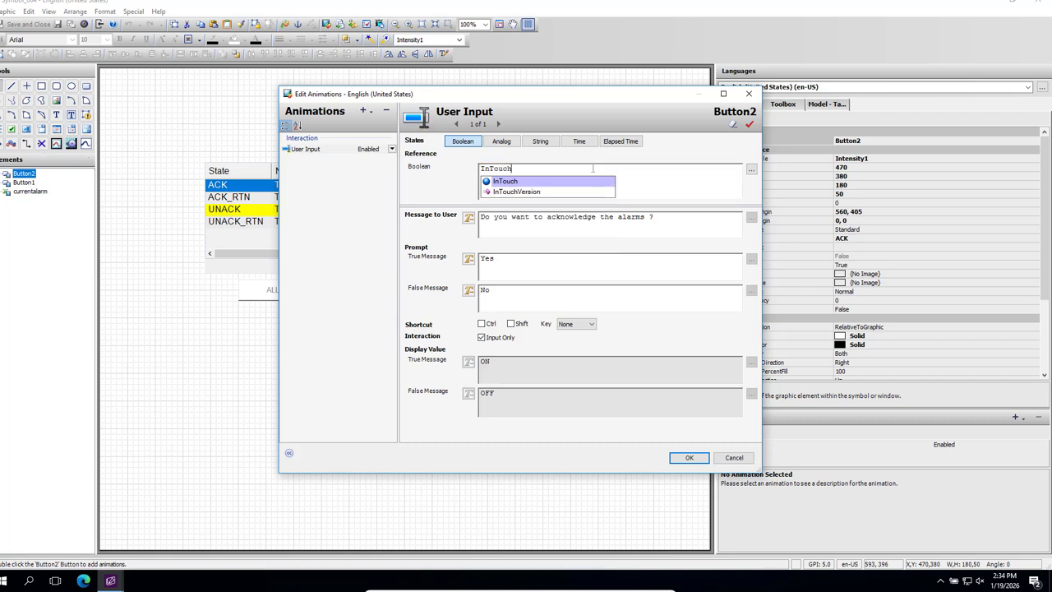
text(:$)
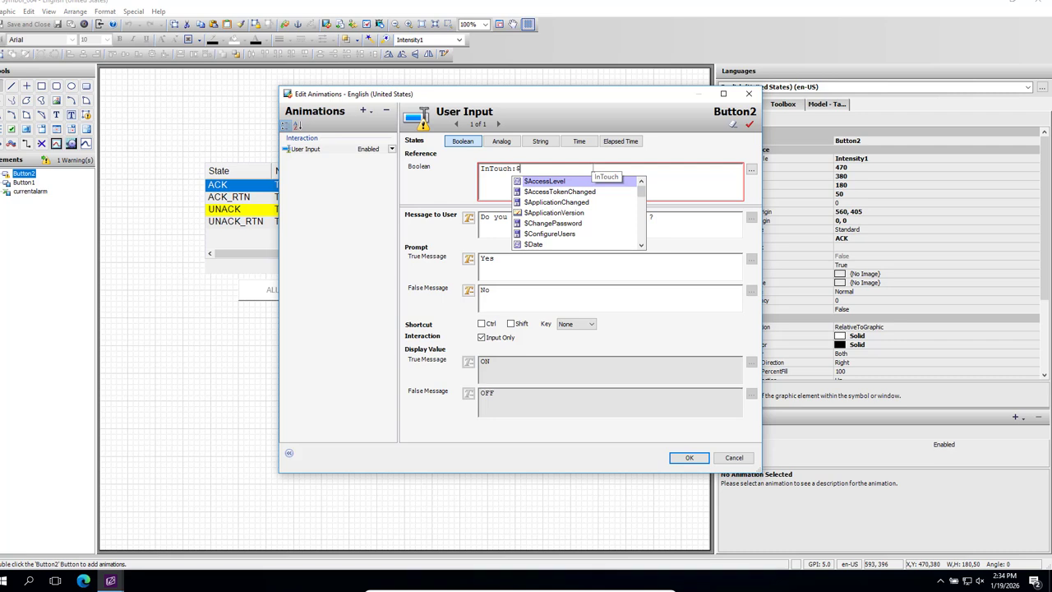
text(Sys)
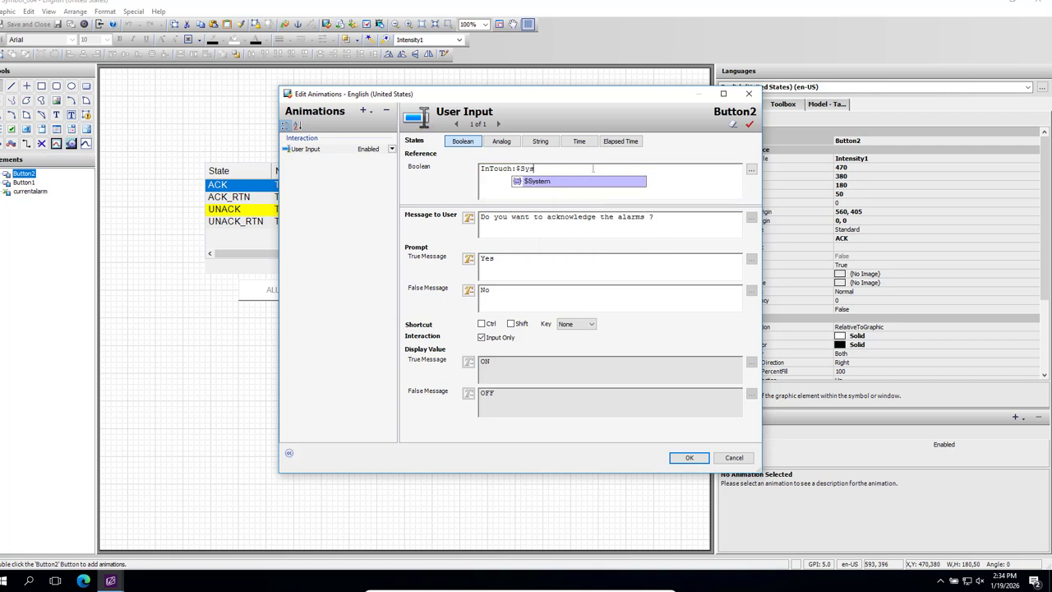
text(tem.ack)
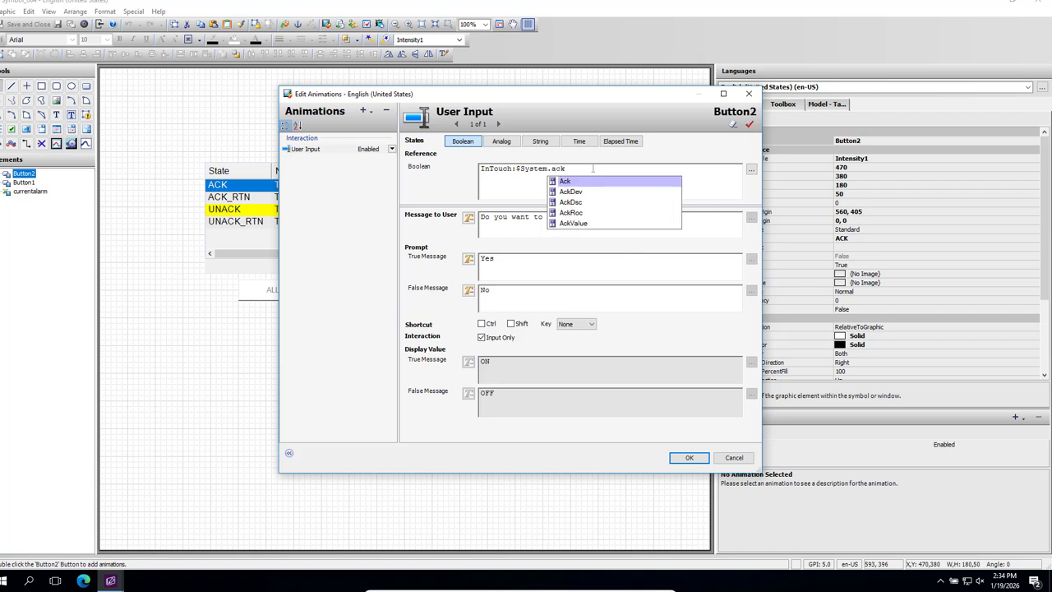
click(565, 181)
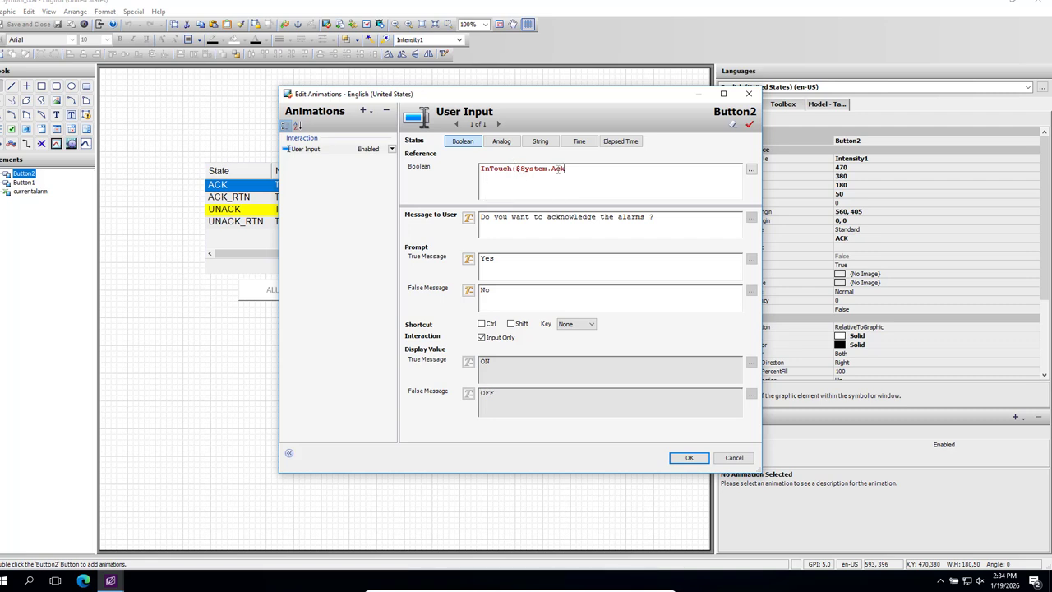
click(689, 460)
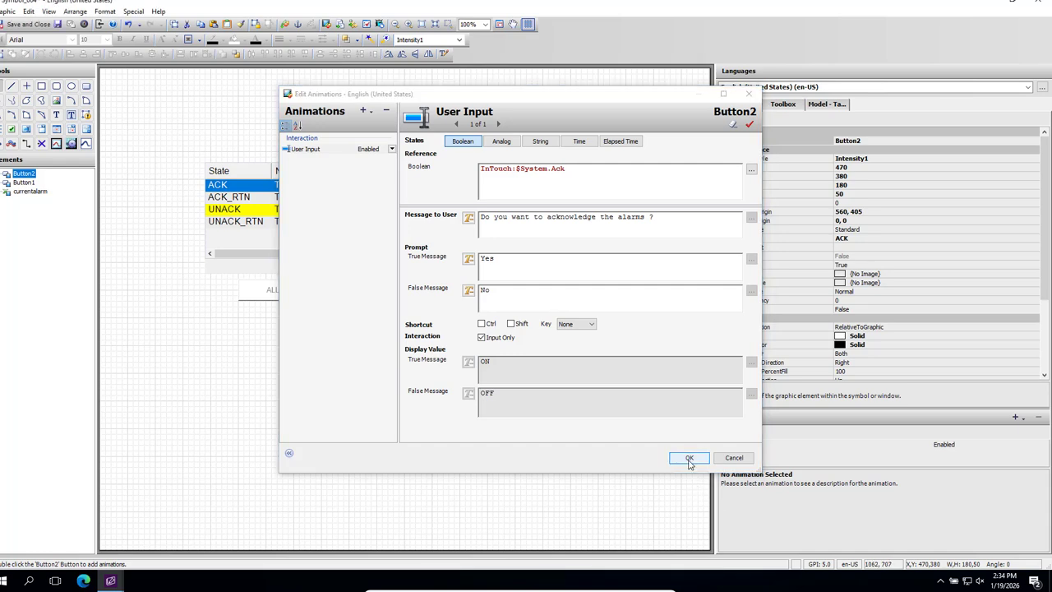
- Save the graphic and close the graphic editor
click(58, 25)
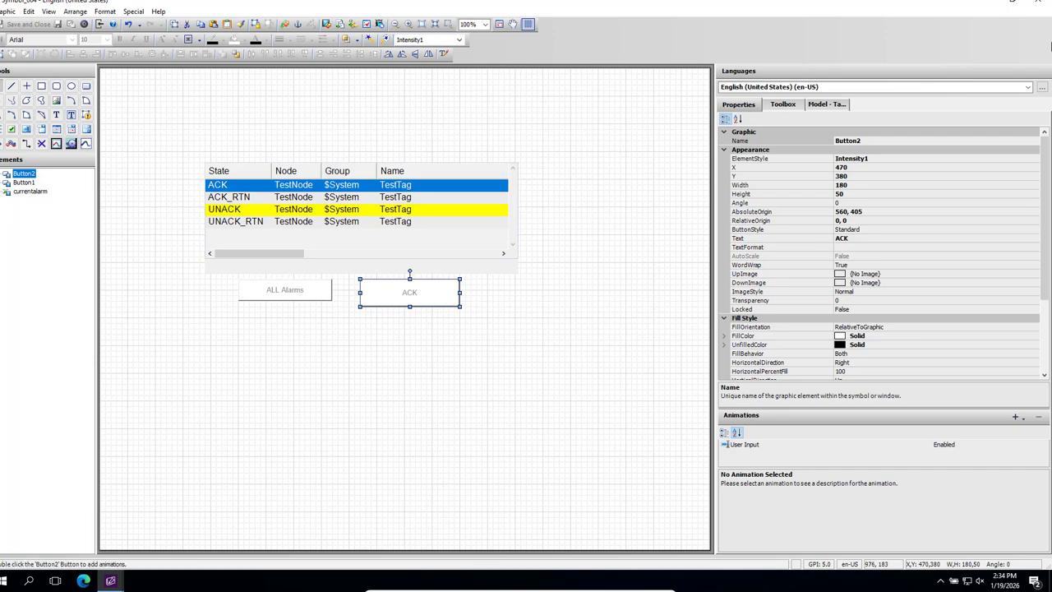
click(1037, 4)
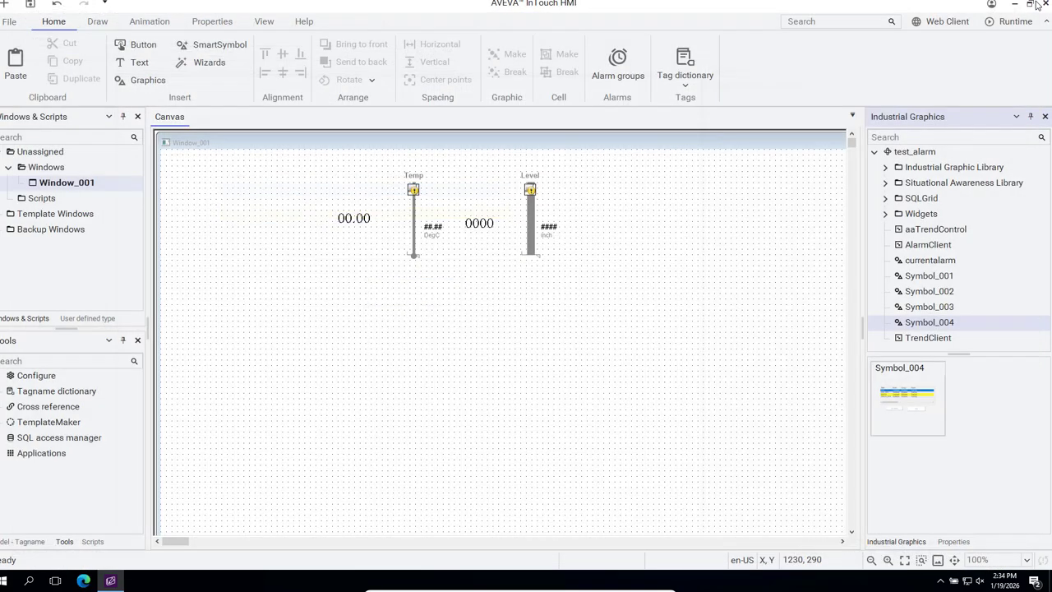
- Place the Symbol_003 graphic in Window_001, just below the Temp and Level meters
click(922, 306)
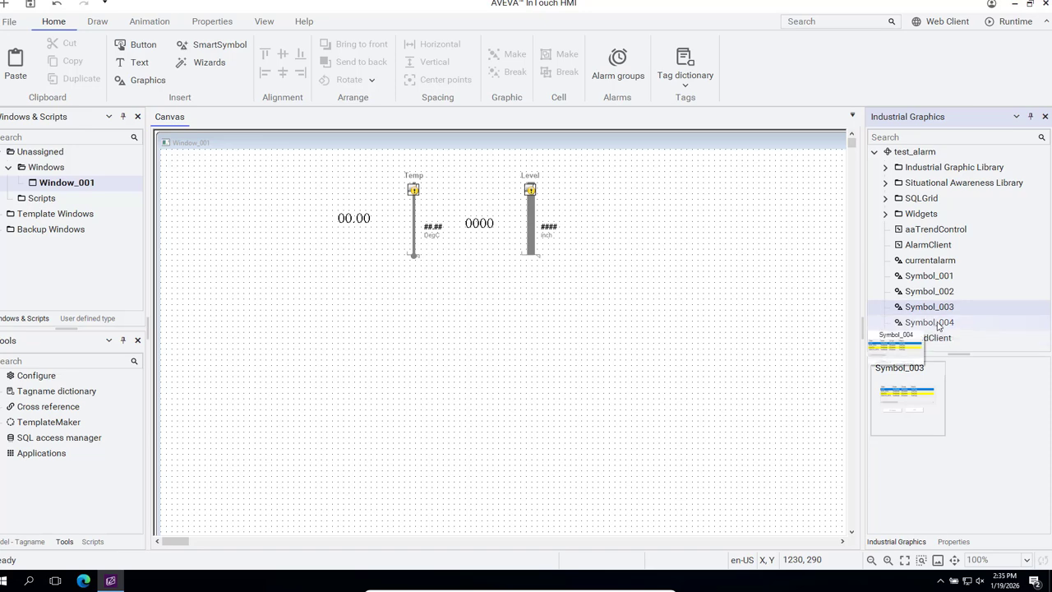
drag(921, 305, 398, 311)
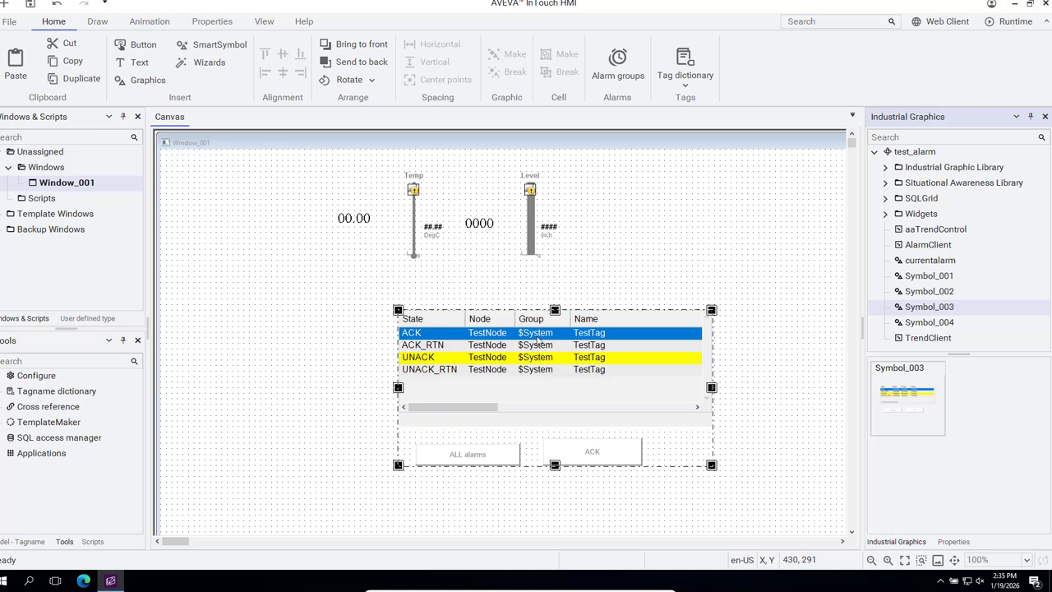
drag(503, 330, 414, 308)
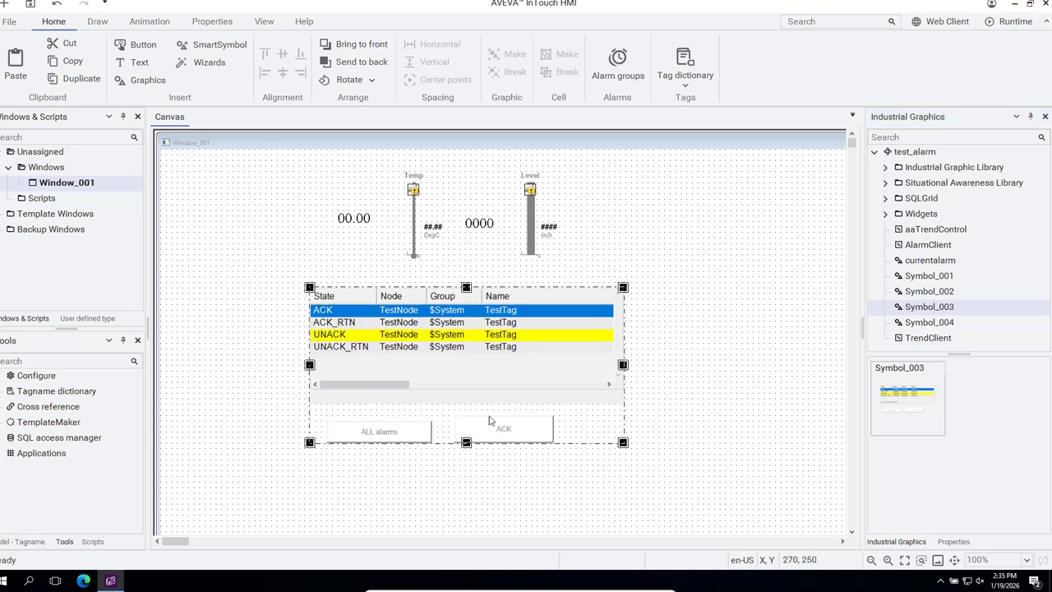
click(549, 481)
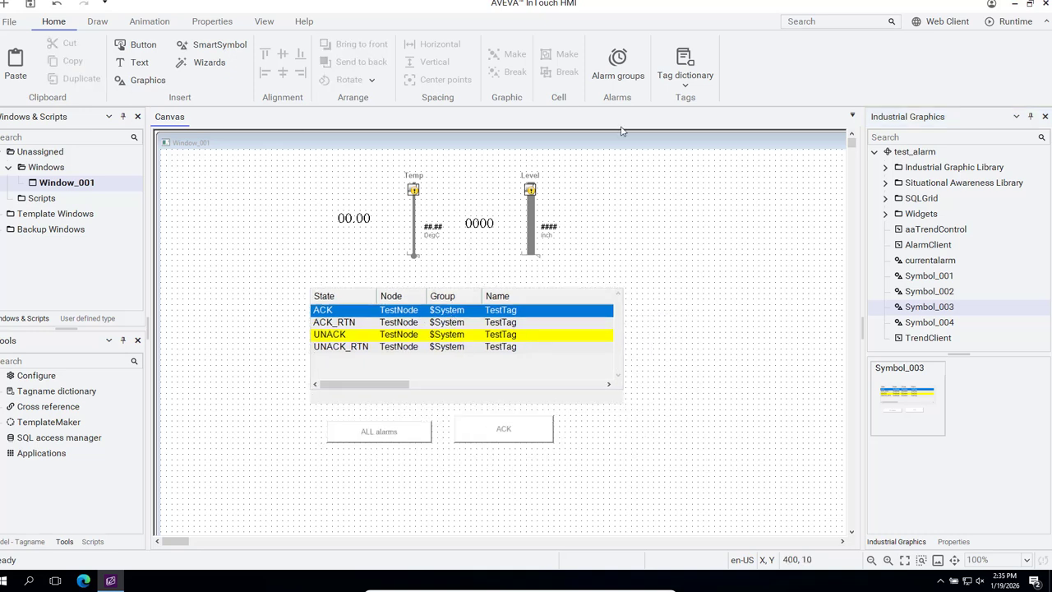
- Save Window_001 and launch the runtime, continuing without a license
click(31, 4)
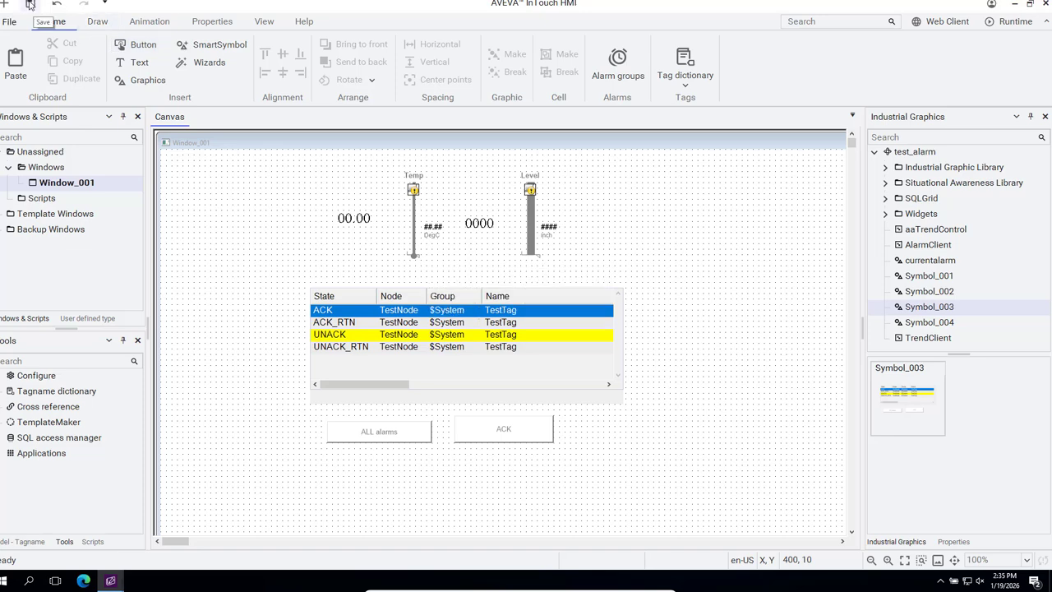
click(1007, 23)
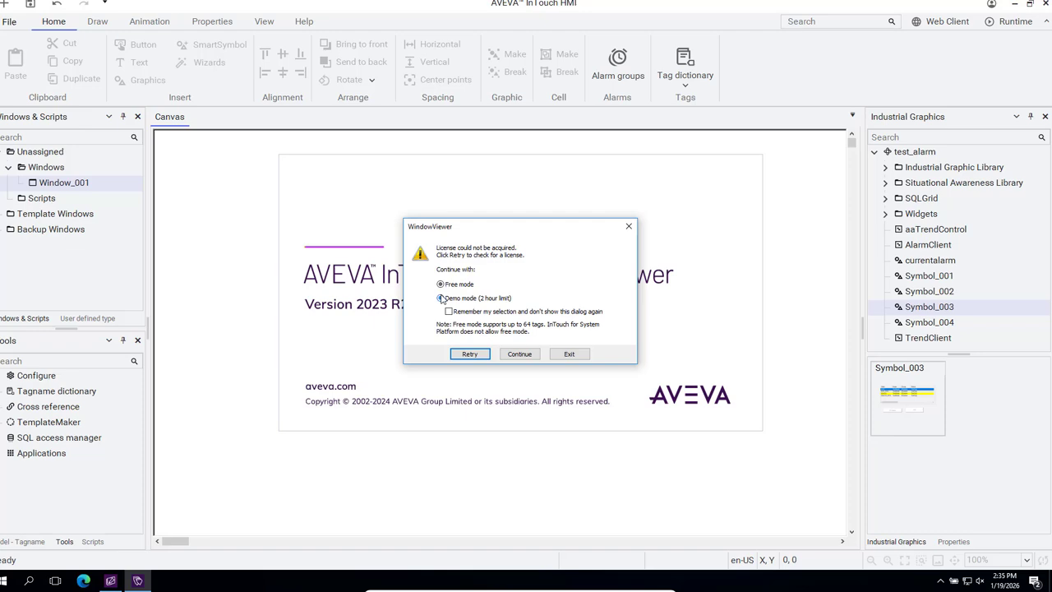
click(523, 354)
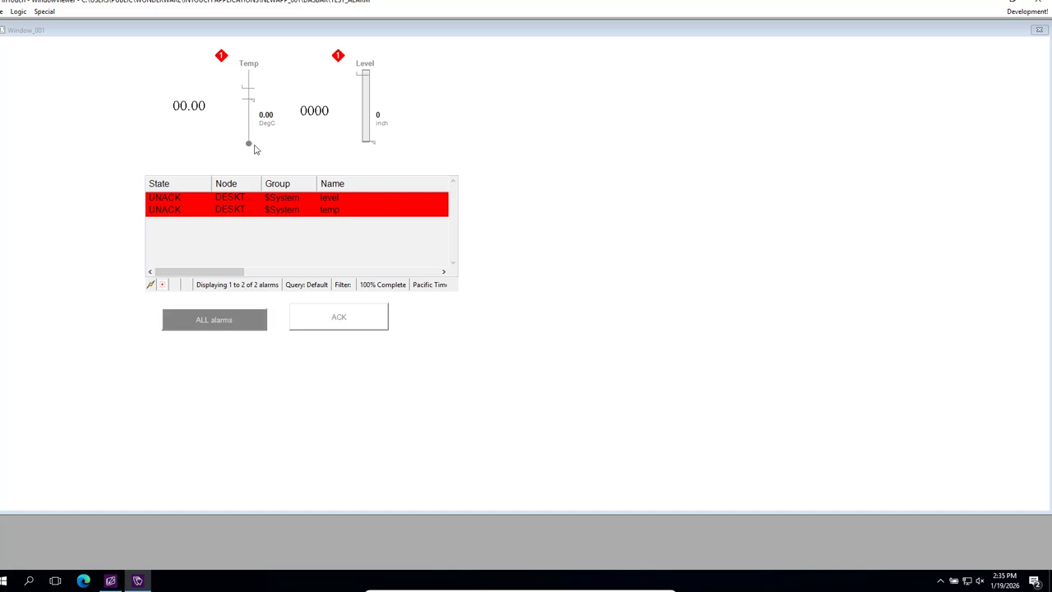
- Try to set the temperature input beside the Temp meter to 245
click(201, 110)
click(202, 109)
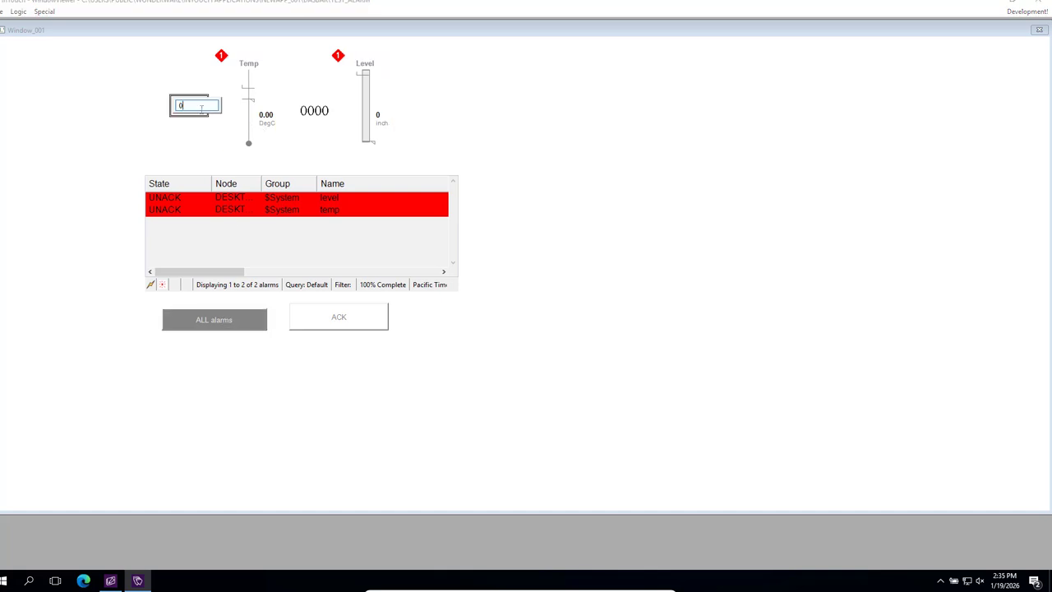
key(BackSpace)
text(245)
key(Return)
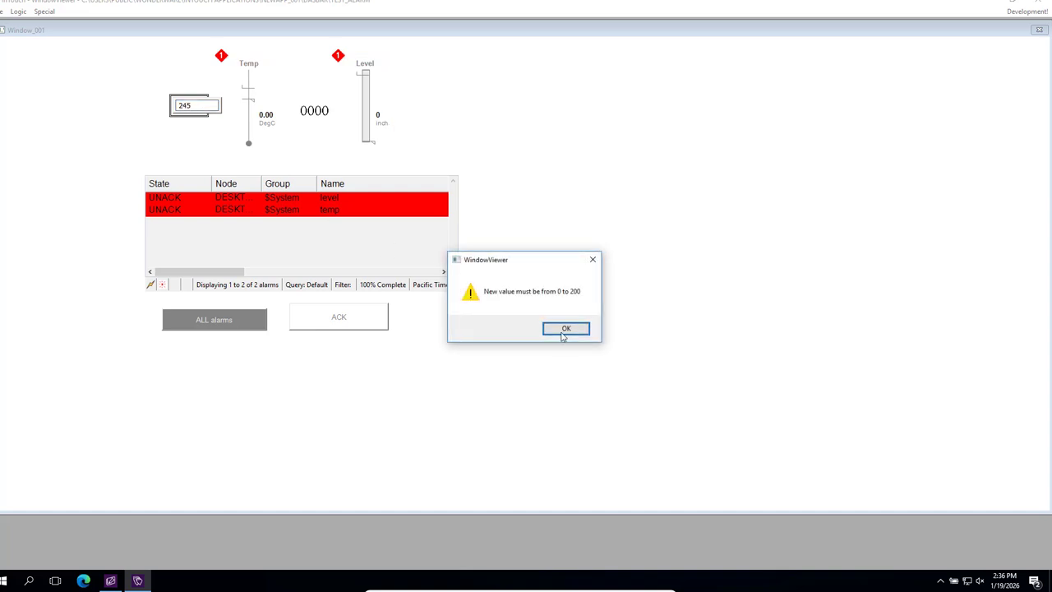
click(564, 331)
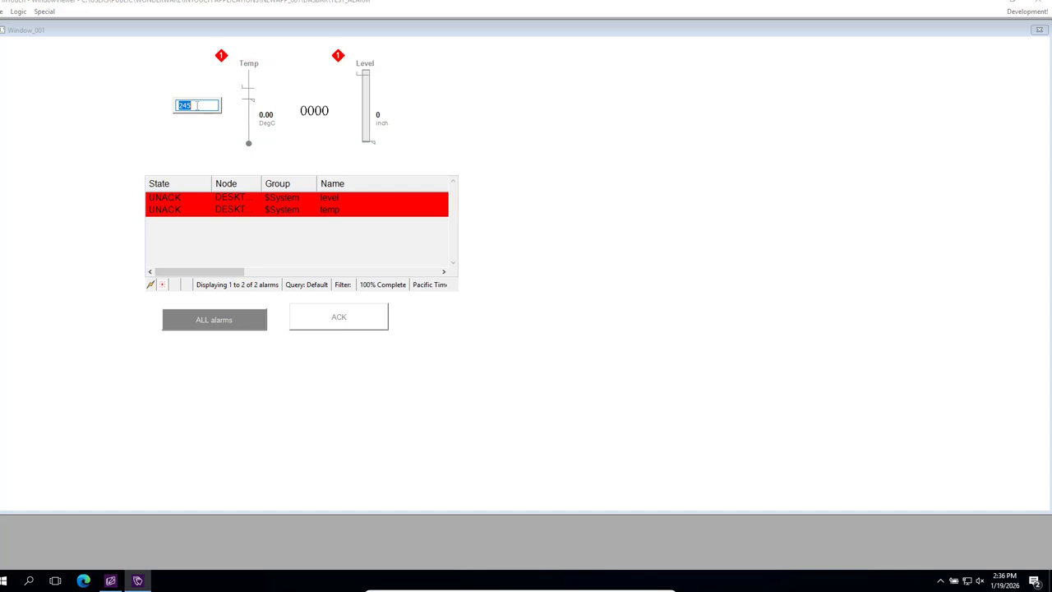
- Set the temperature input to 150 and the level input to 140
text(150)
key(Return)
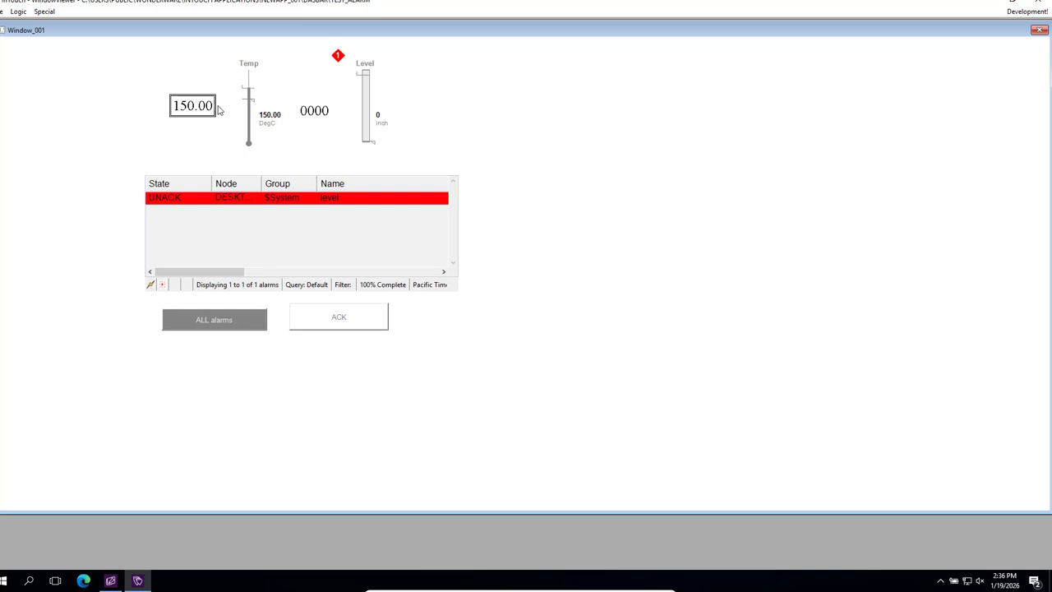
click(317, 111)
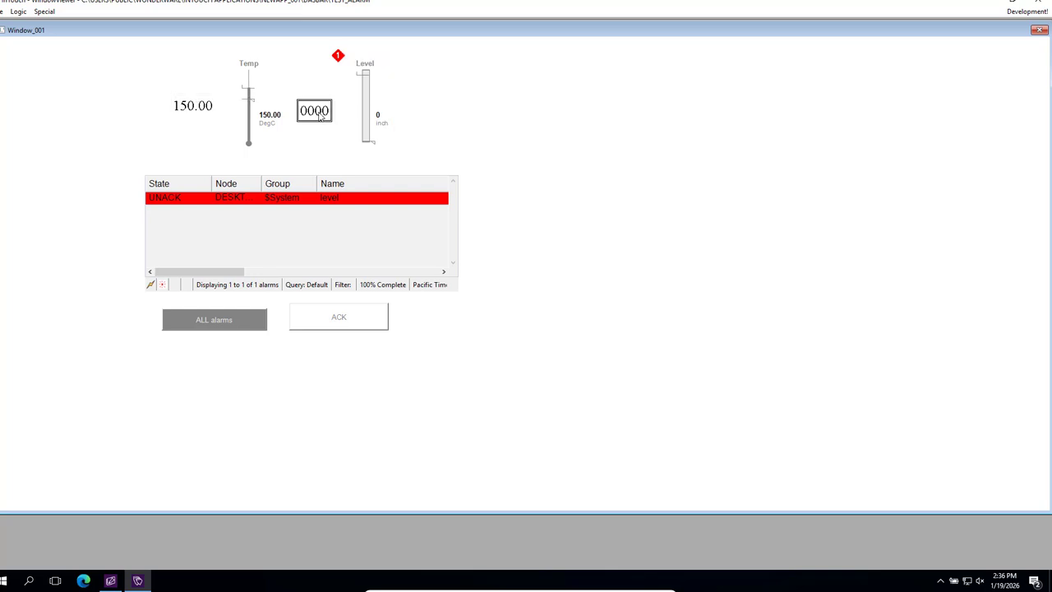
key(BackSpace)
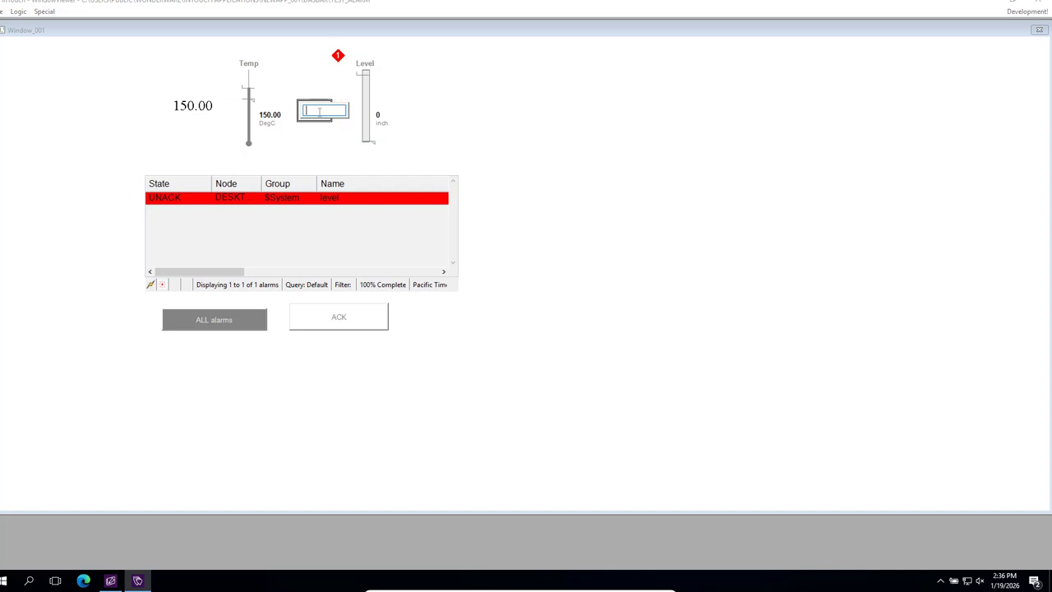
text(140)
key(Return)
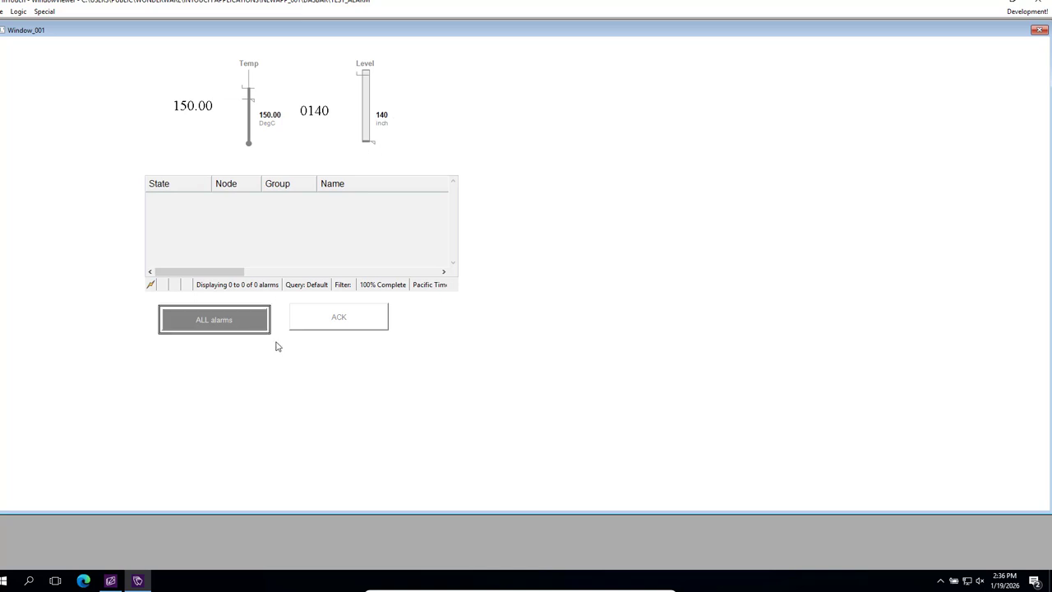
- Raise the temperature input to 160 to test its alarm
click(206, 107)
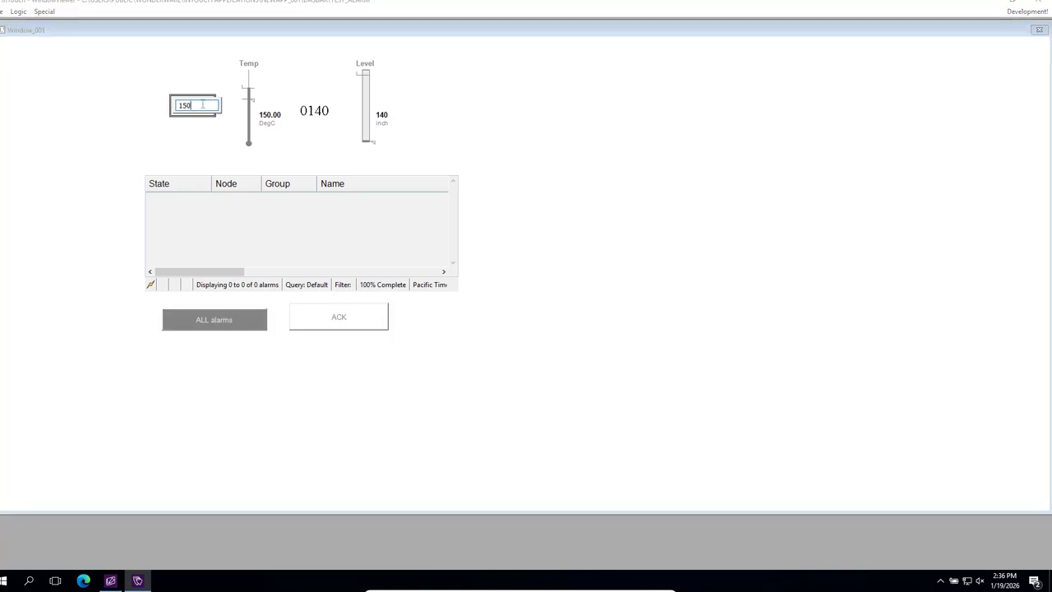
key(BackSpace)
key(BackSpace)
text(160)
key(Return)
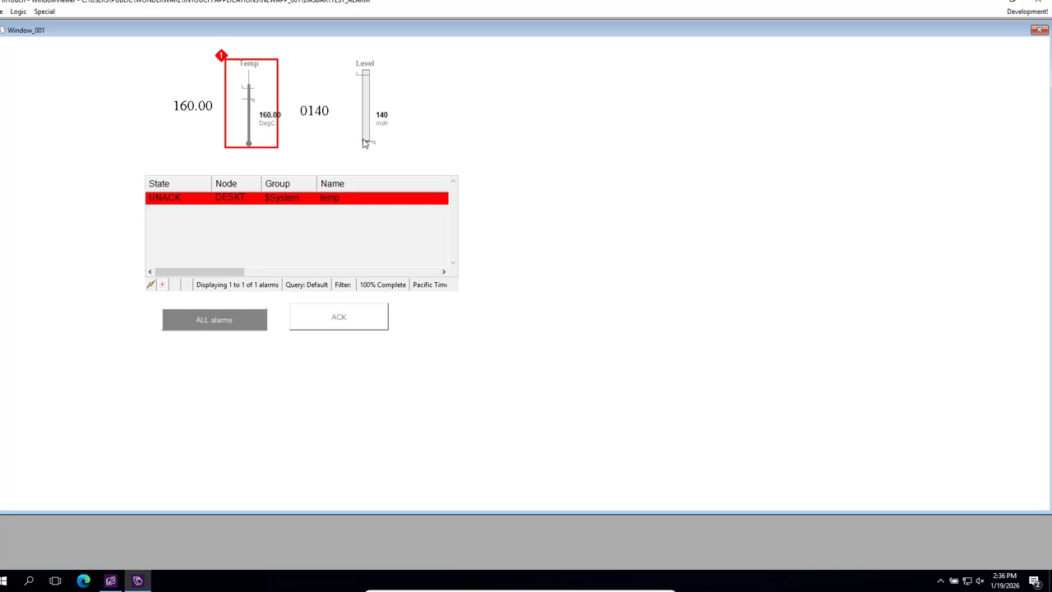
- Raise the level input to 1600 to test its alarm
click(326, 116)
click(326, 110)
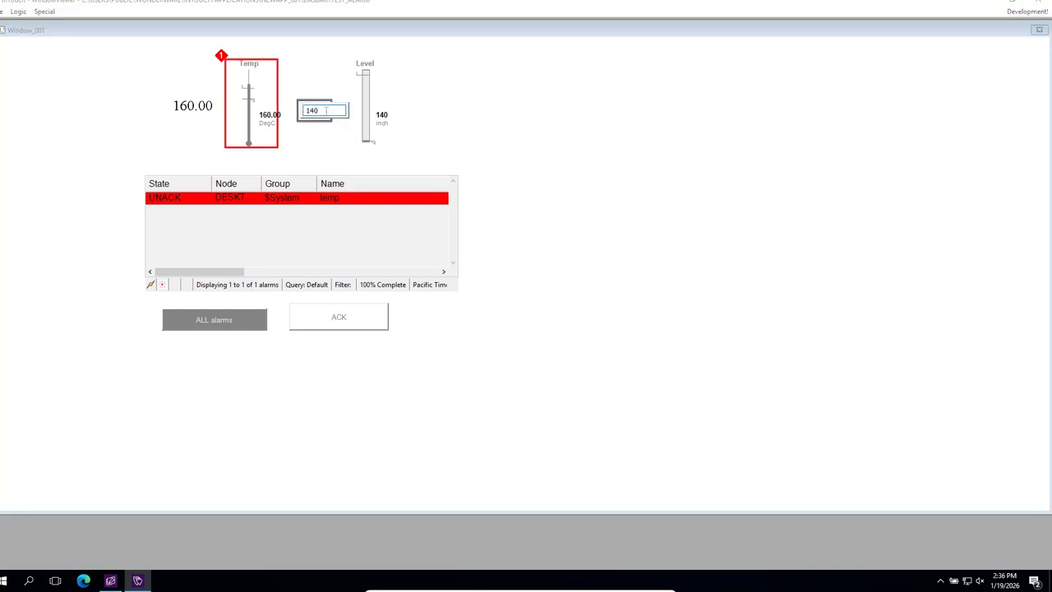
key(BackSpace)
key(BackSpace)
key(BackSpace)
text(1600)
key(Return)
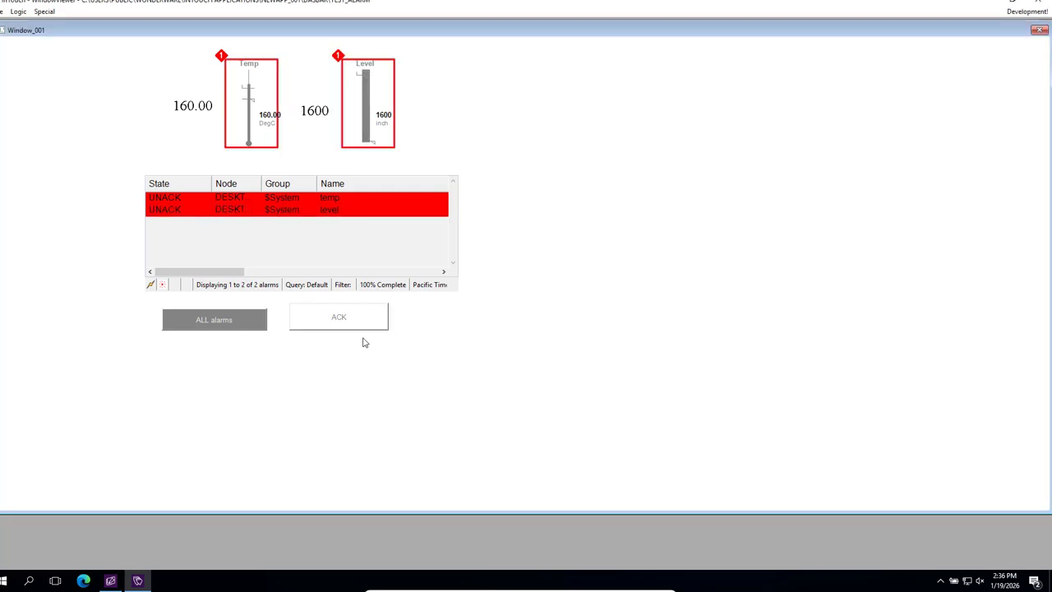
- Acknowledge all alarms with the ACK button, answering Yes to the prompt, and run the ALL alarms query
click(337, 324)
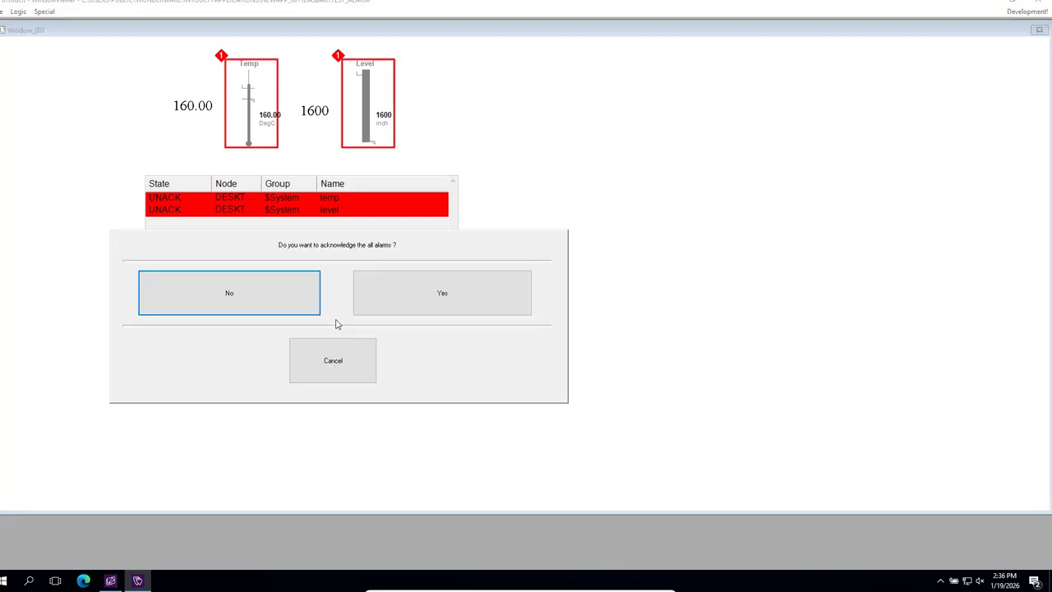
click(467, 304)
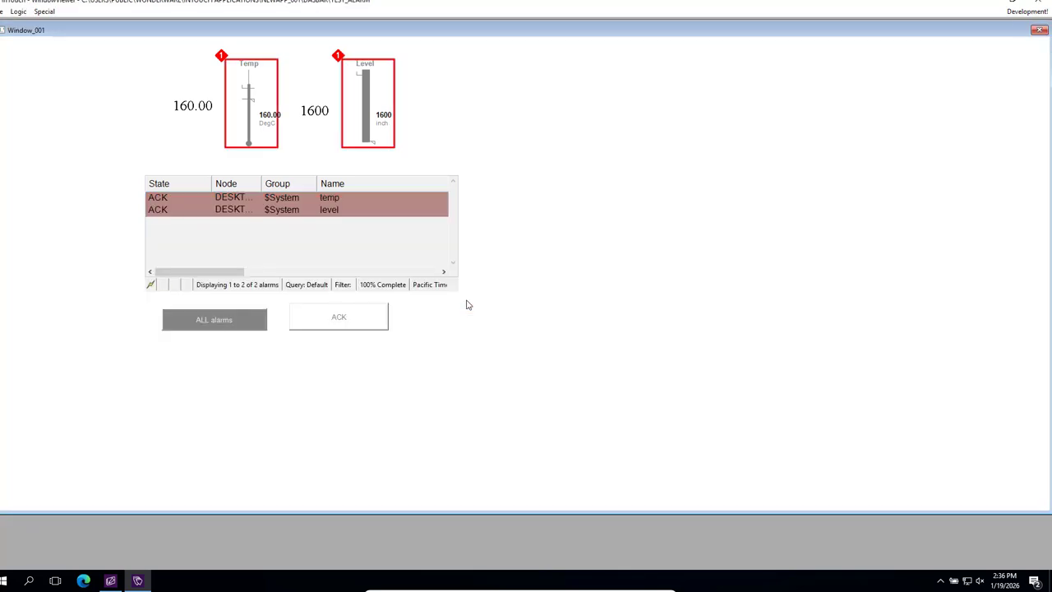
click(207, 323)
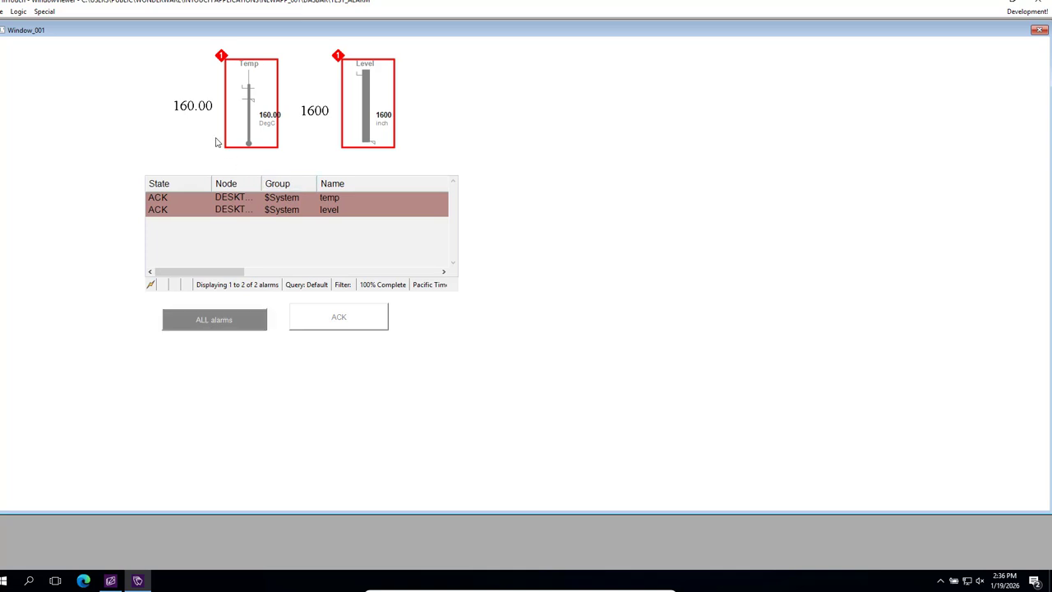